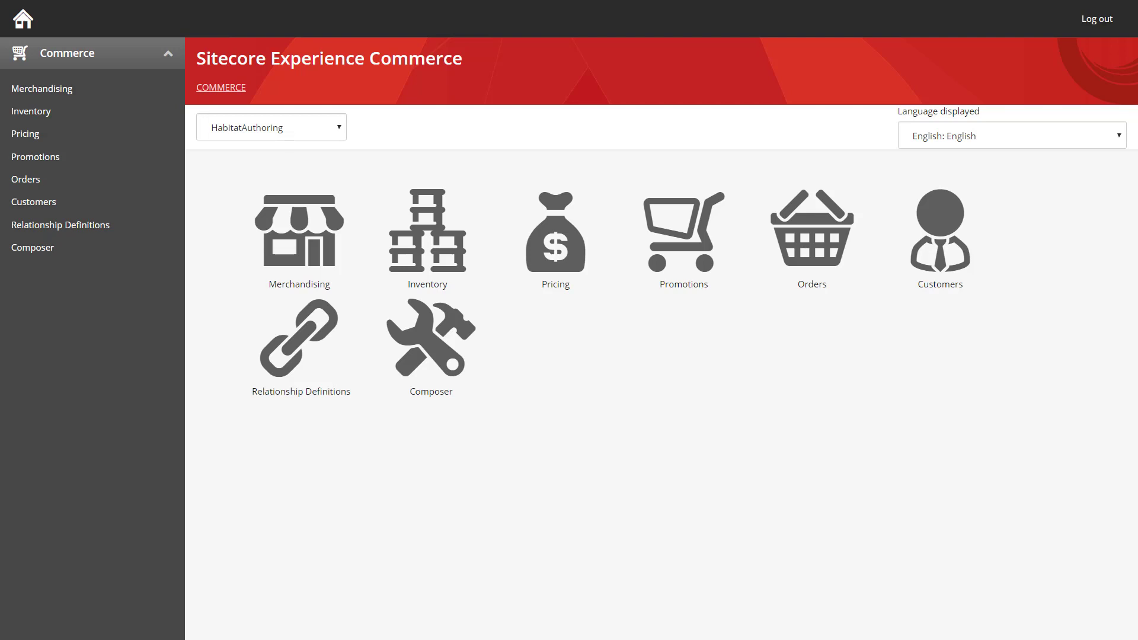
Open the Athletica X Wireless Sport Earbuds from Habitat_Master > Departments > Audio
click(41, 89)
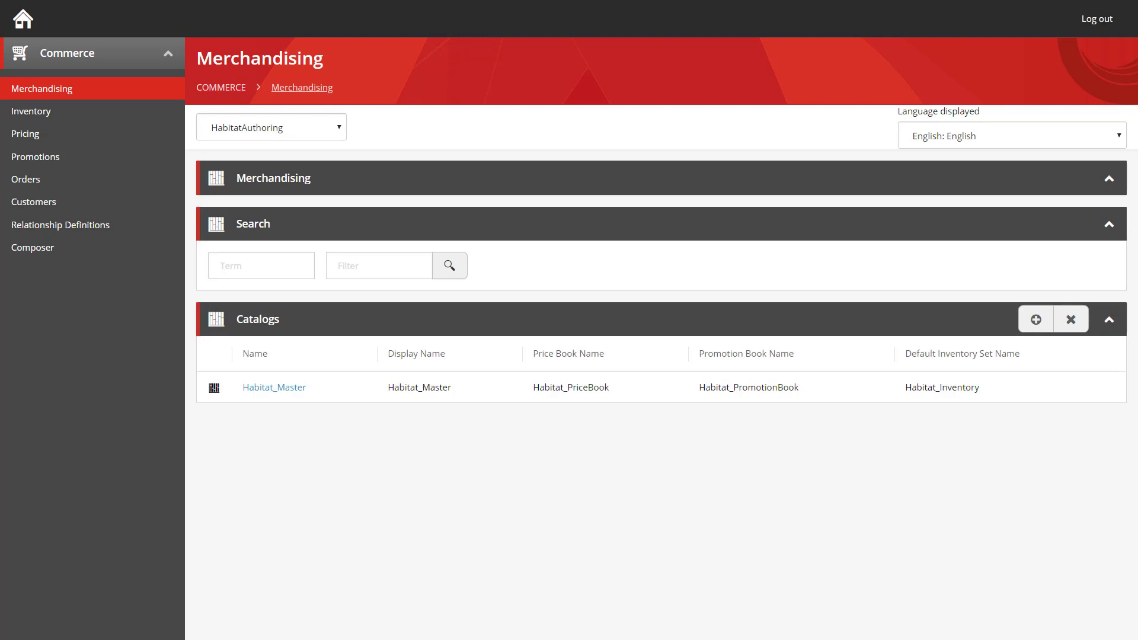
click(274, 387)
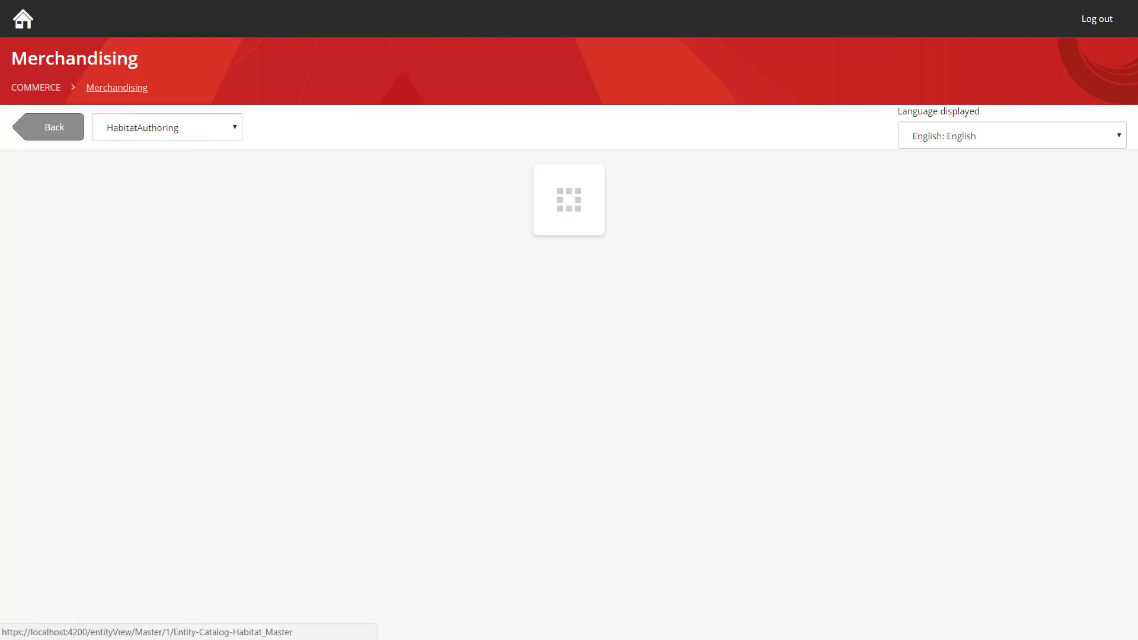
scroll(83, 415, down, 8)
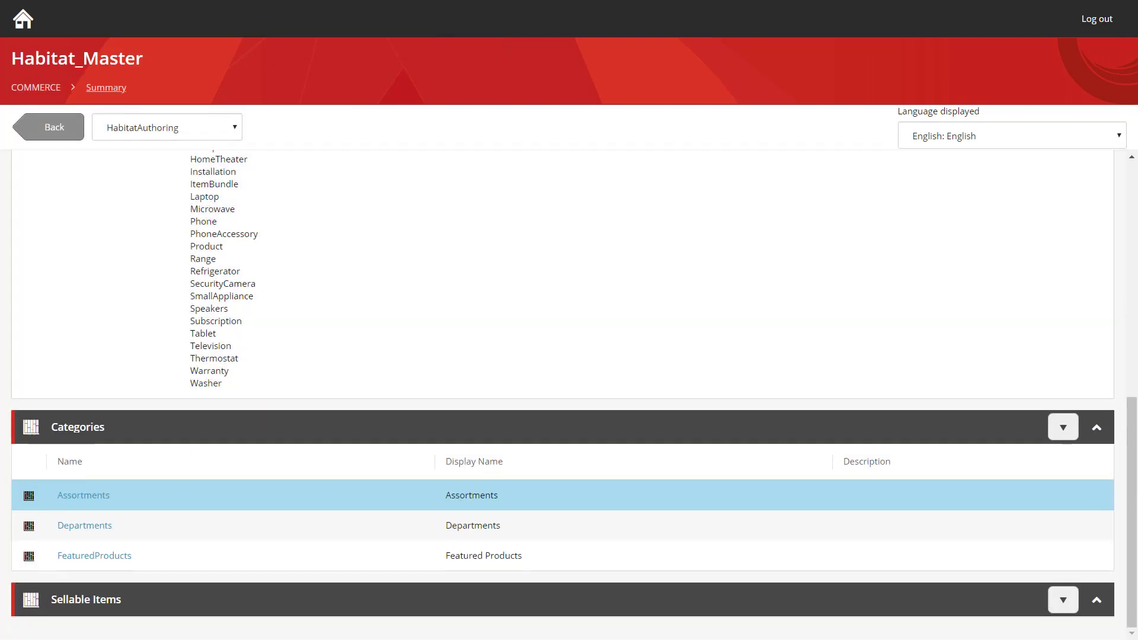
click(82, 525)
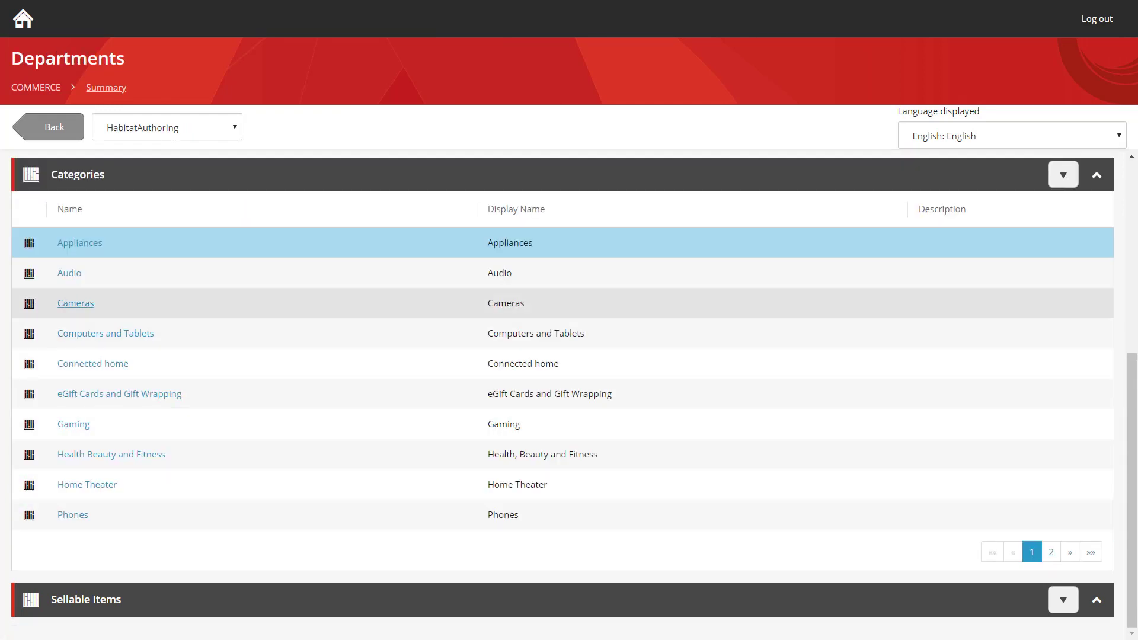
click(70, 273)
scroll(73, 457, down, 5)
click(128, 488)
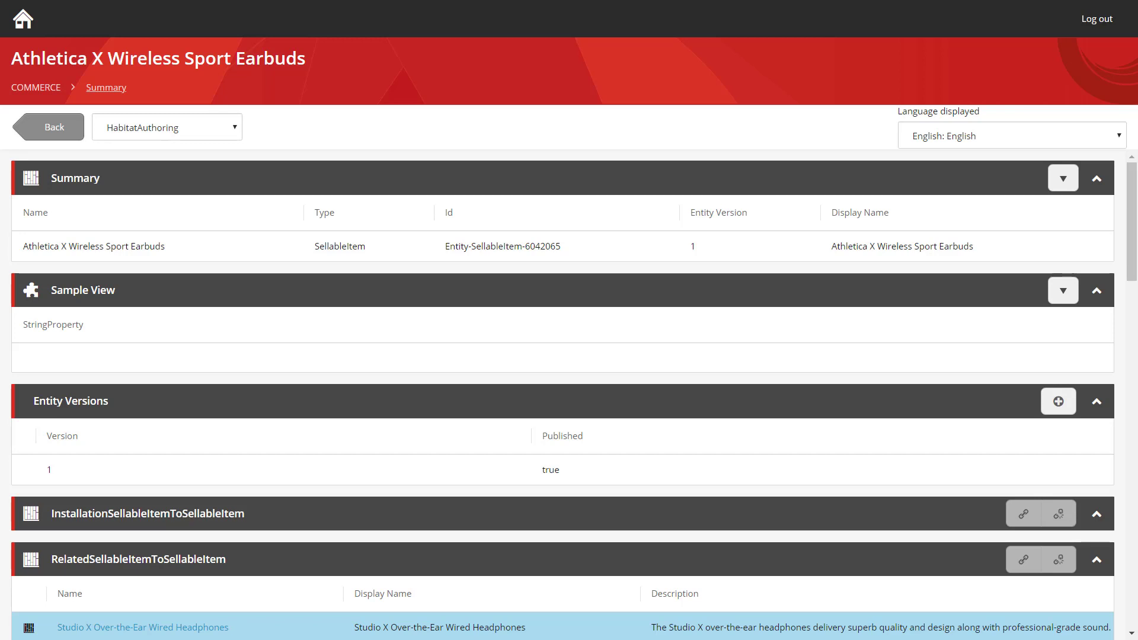
Add a new entity version of the earbuds and scroll to List Pricing
click(1063, 178)
click(1014, 244)
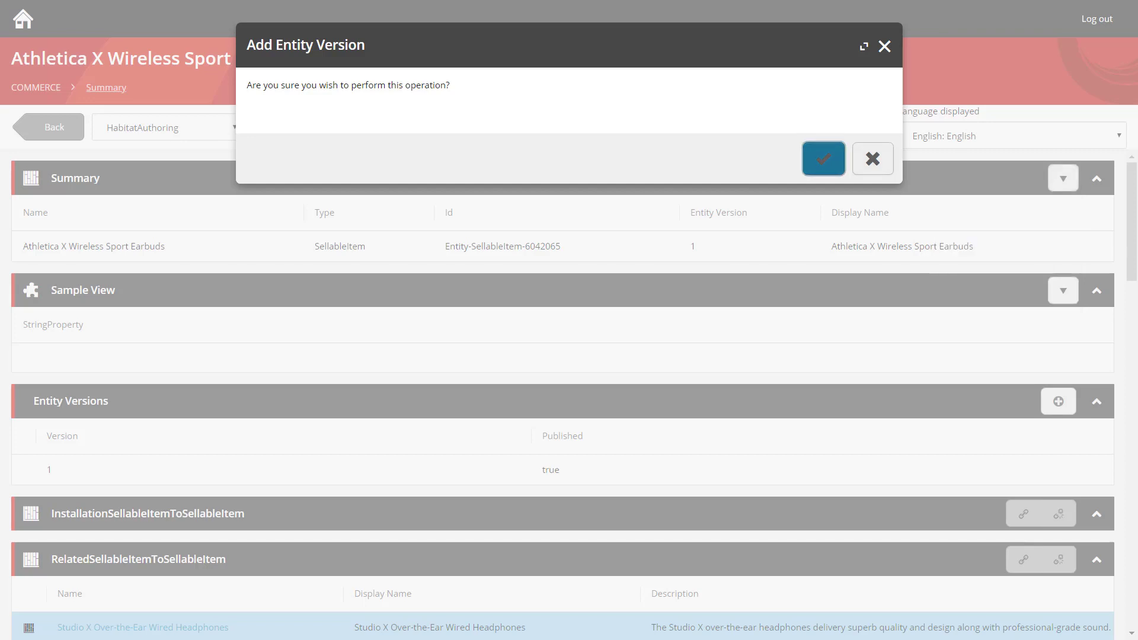
click(823, 159)
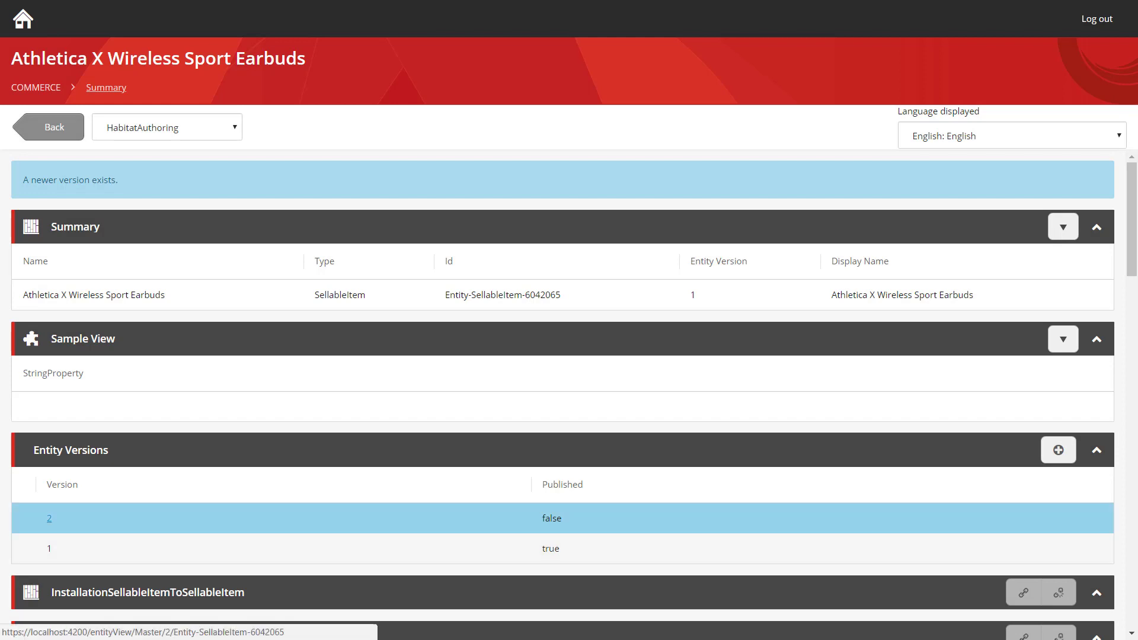
scroll(50, 518, down, 15)
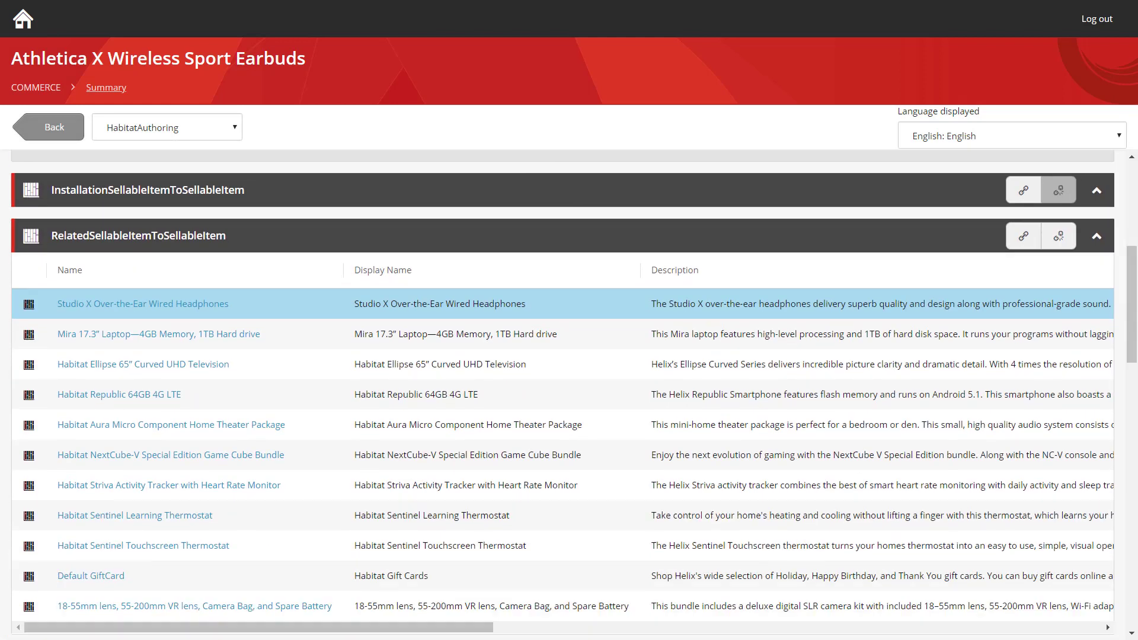
scroll(569, 395, down, 5)
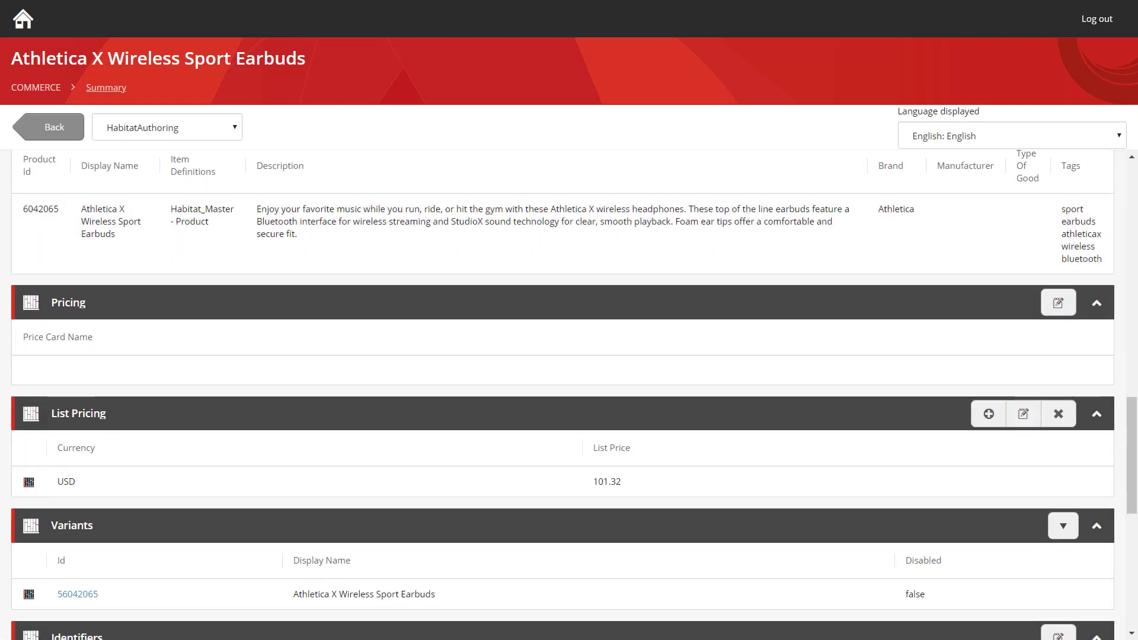
scroll(569, 394, down, 2)
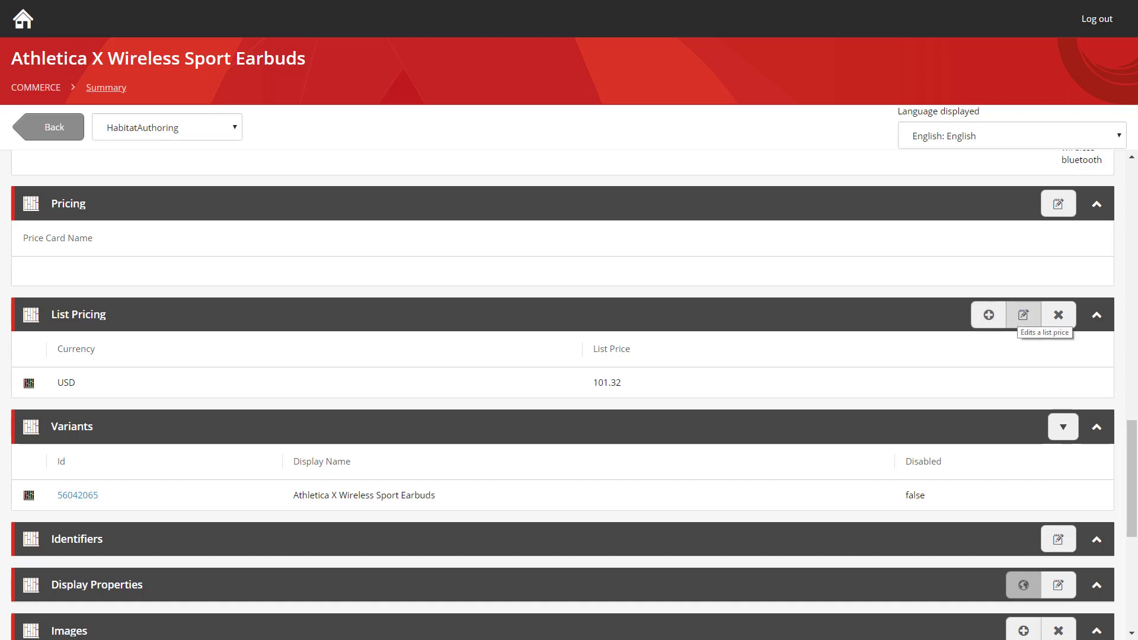
Replace the earbuds' USD list price of 101.32 with 90
click(1023, 314)
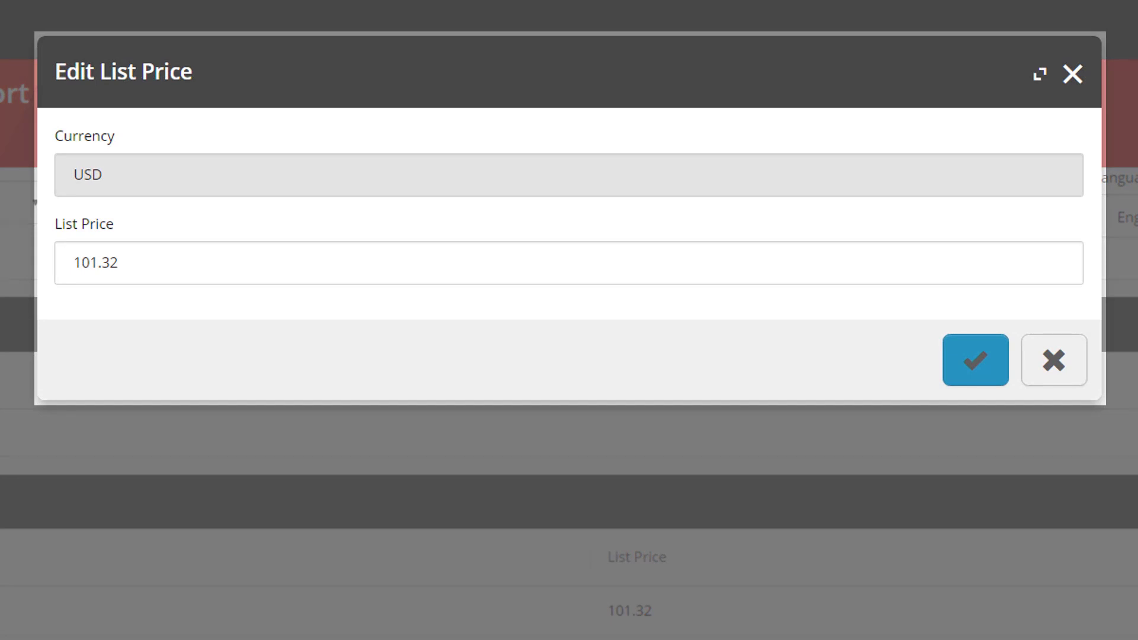
drag(118, 263, 73, 263)
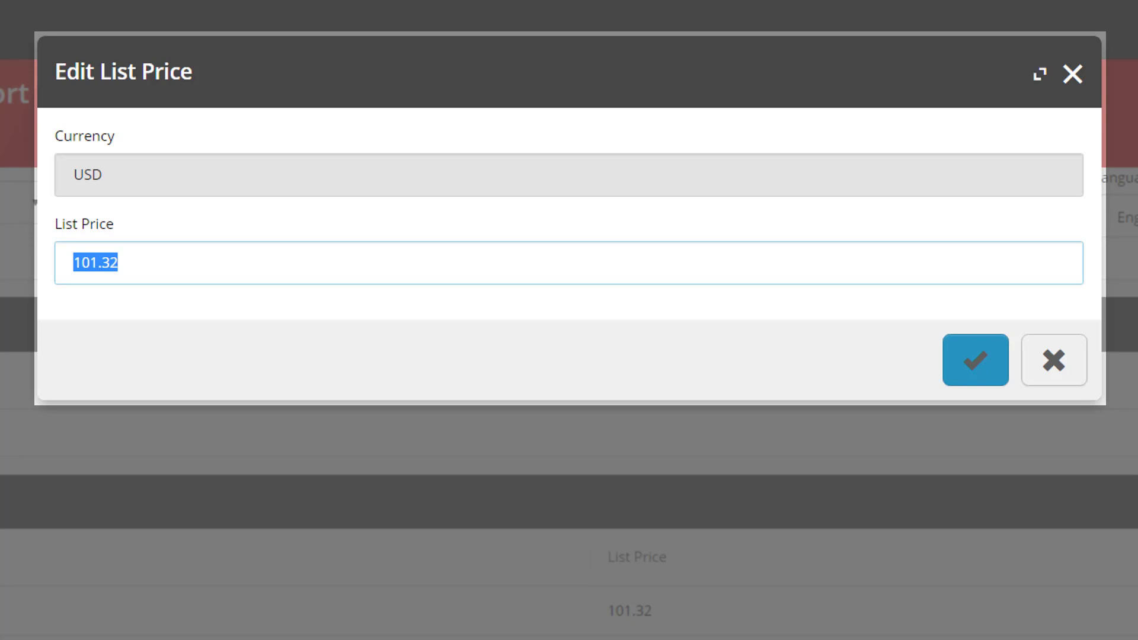
text(90)
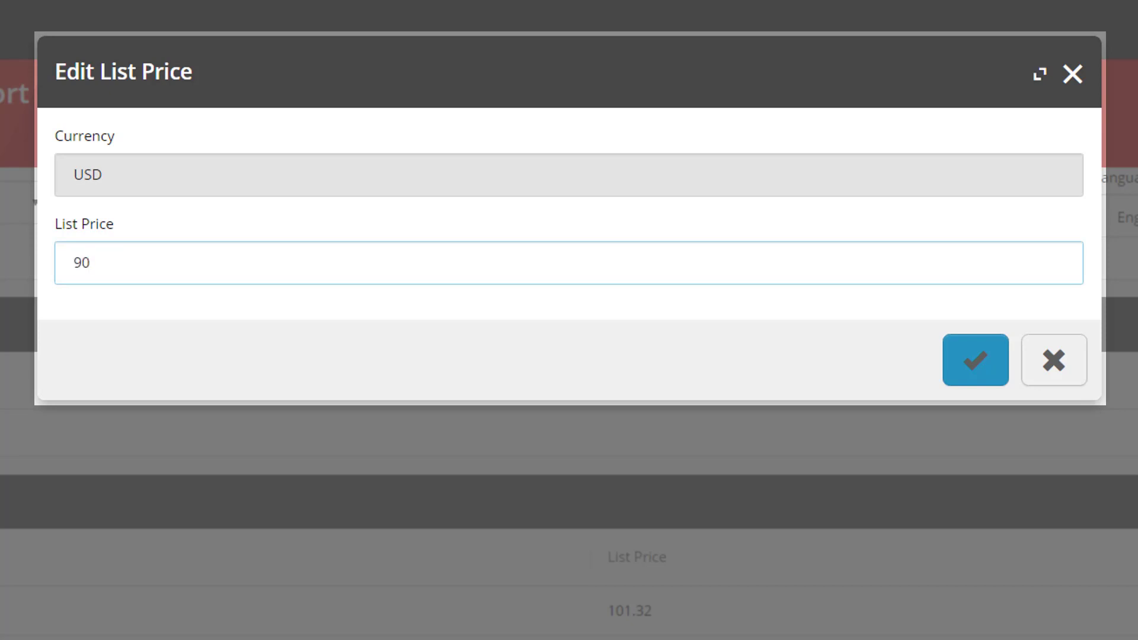
key(Return)
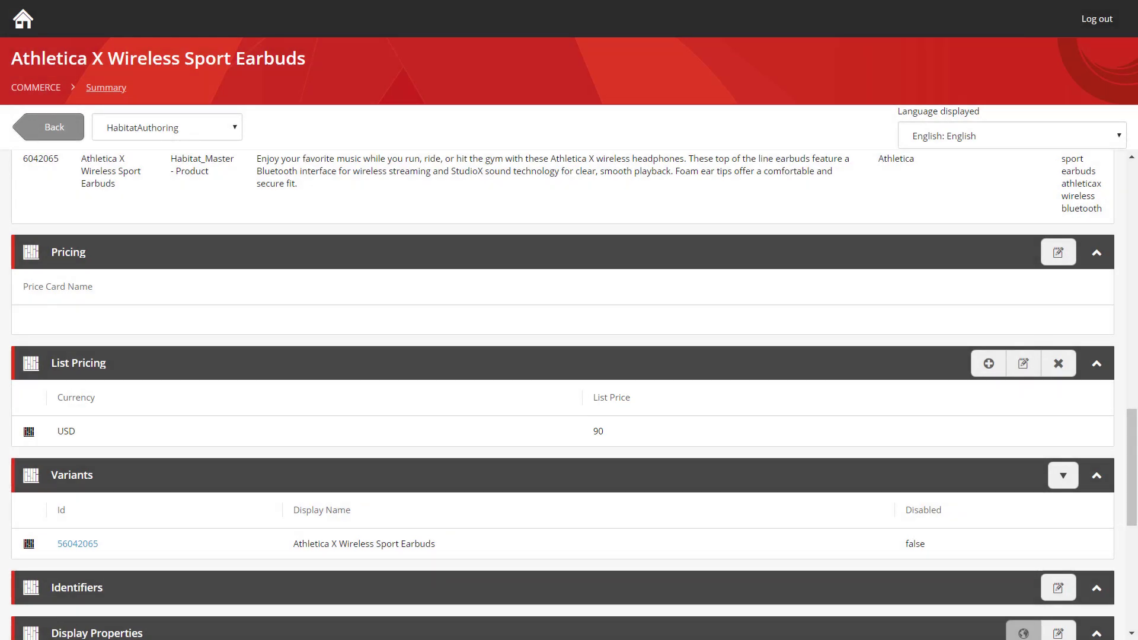
Submit the earbuds' version 2 for approval through its workflow
scroll(563, 394, up, 18)
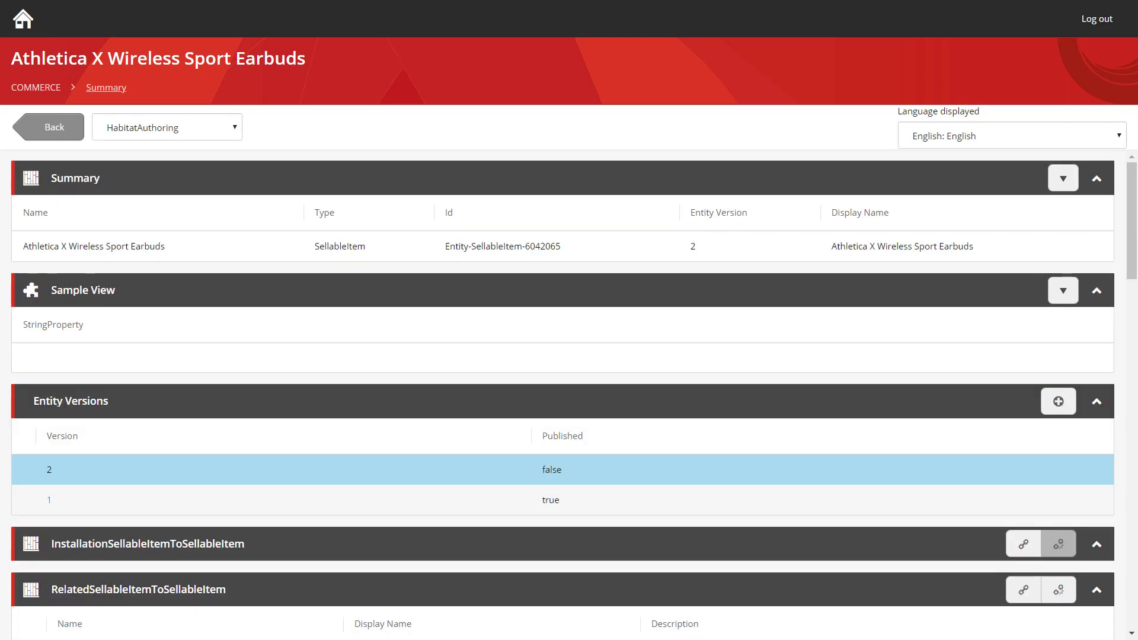
click(1063, 178)
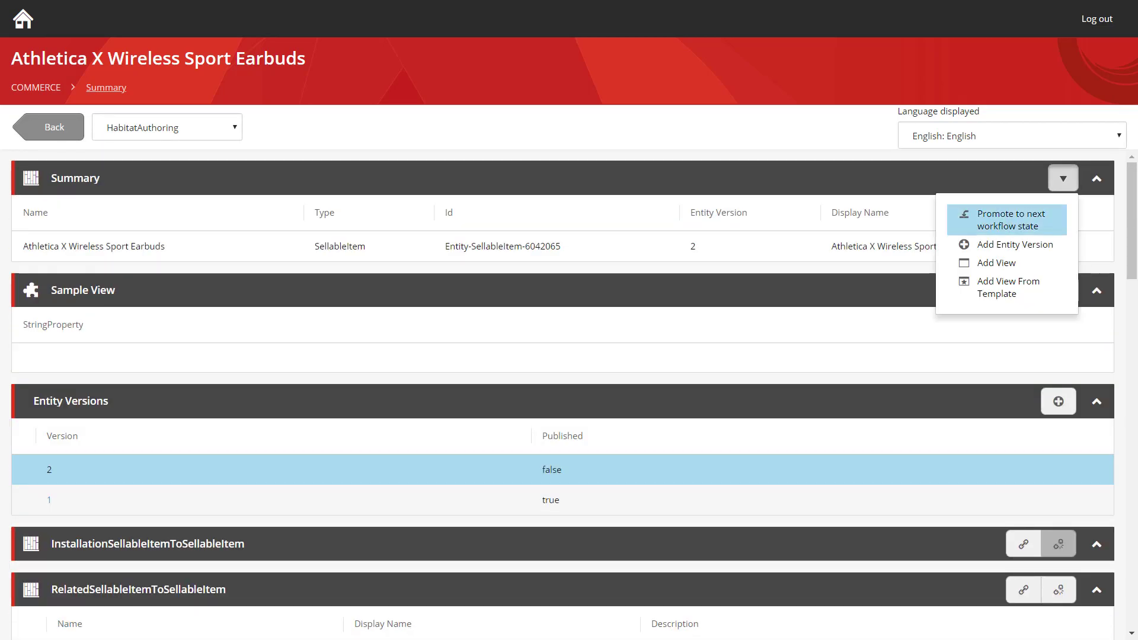
click(1011, 219)
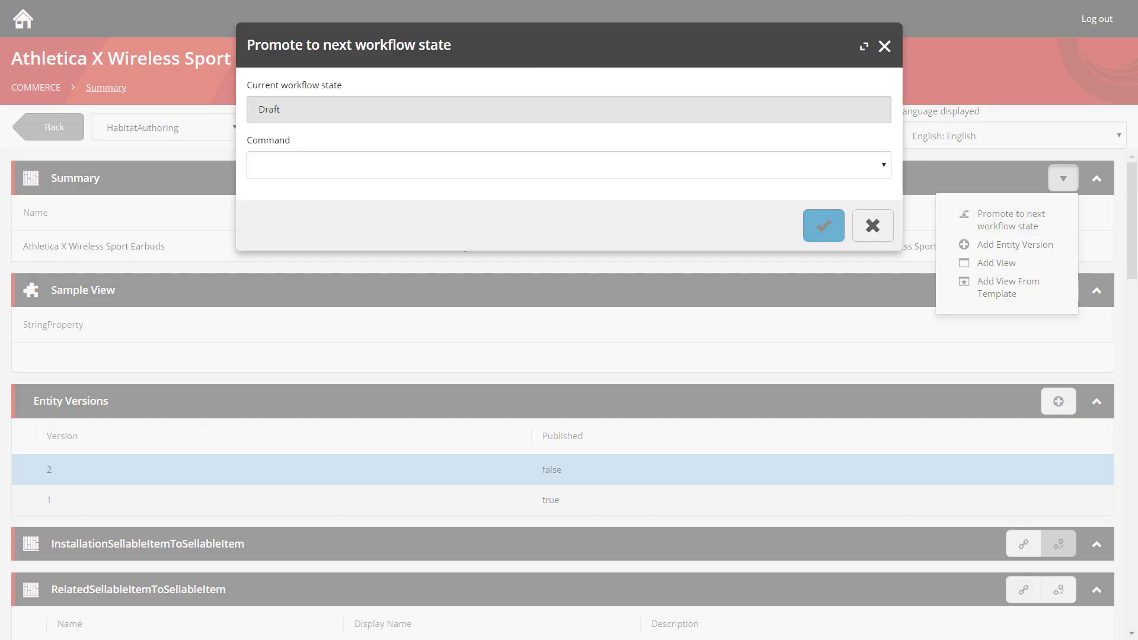
click(569, 164)
click(569, 191)
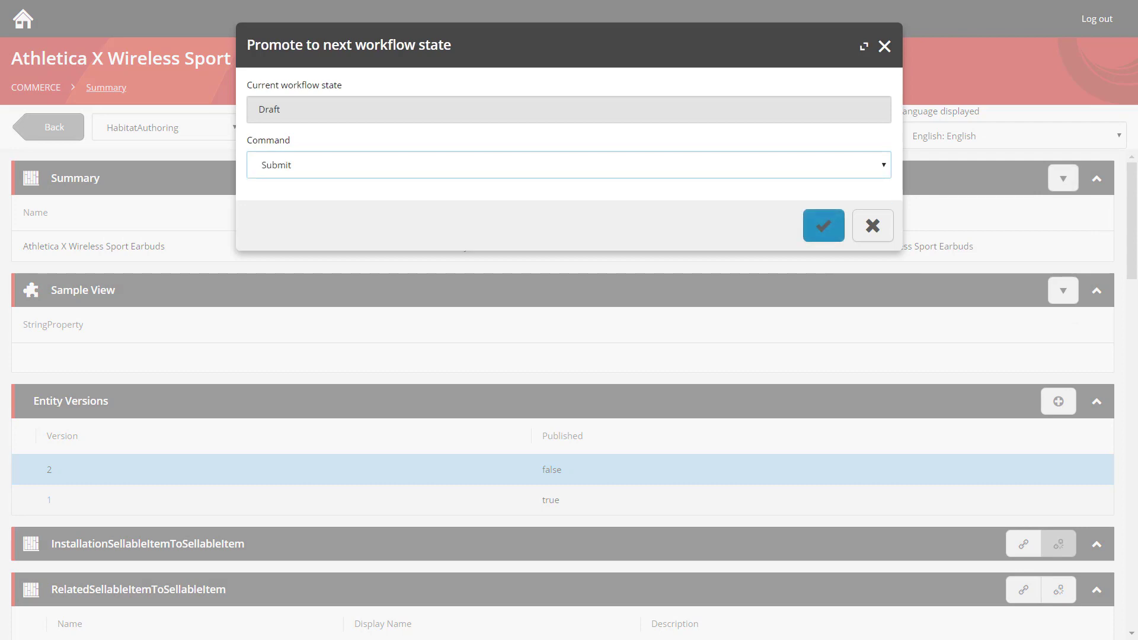
click(823, 225)
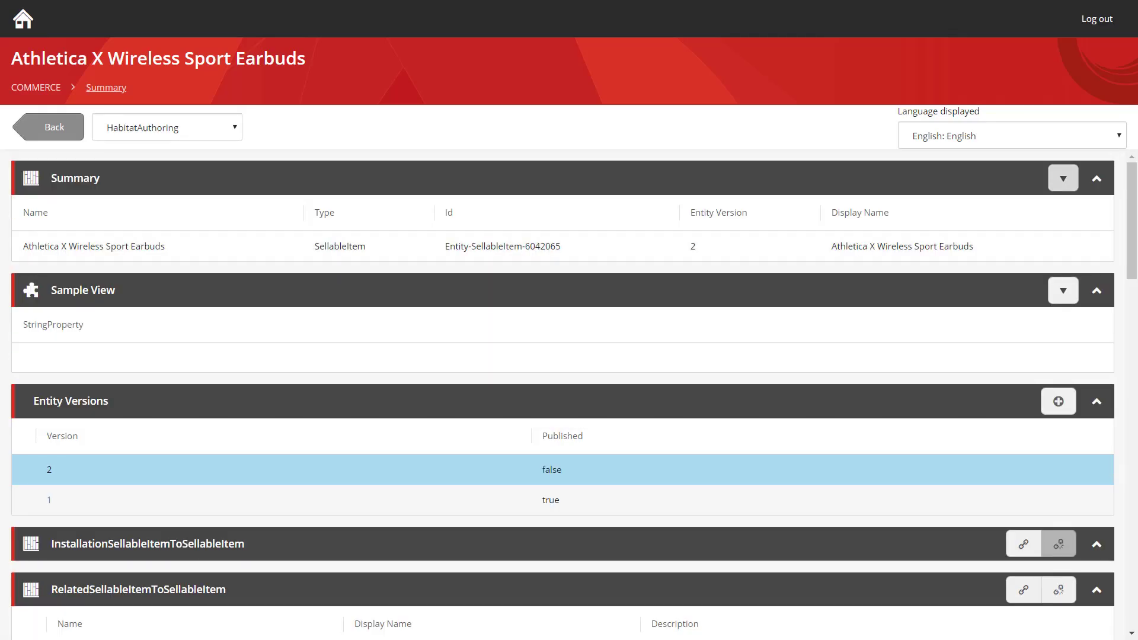
Approve the earbuds' version 2 through its workflow
click(1063, 179)
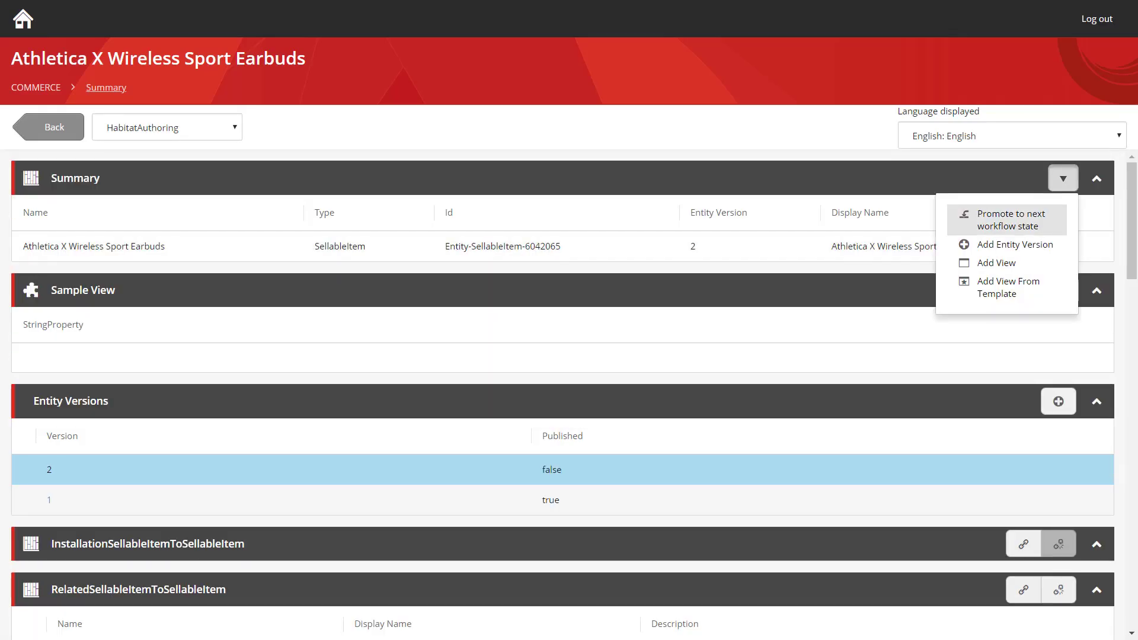
click(1007, 220)
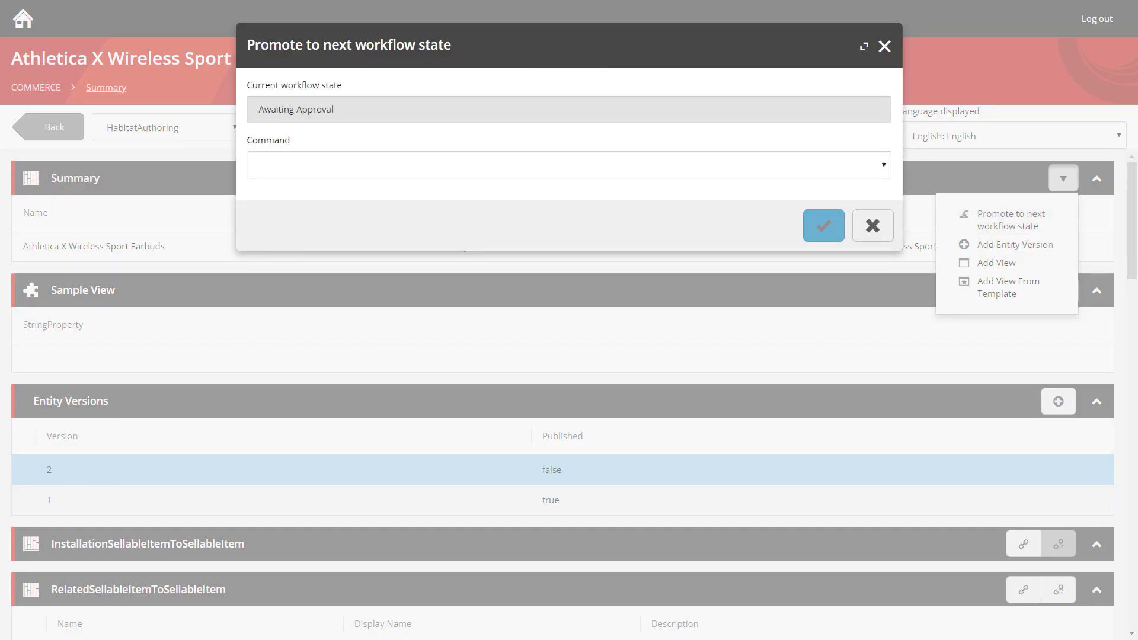
click(569, 165)
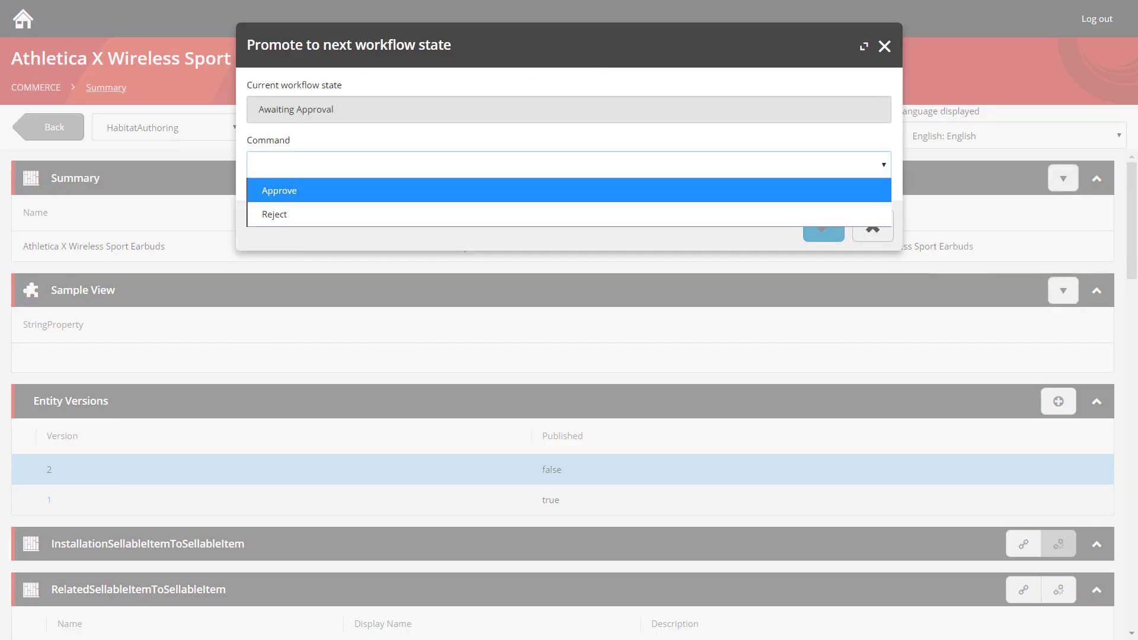
click(569, 191)
click(824, 225)
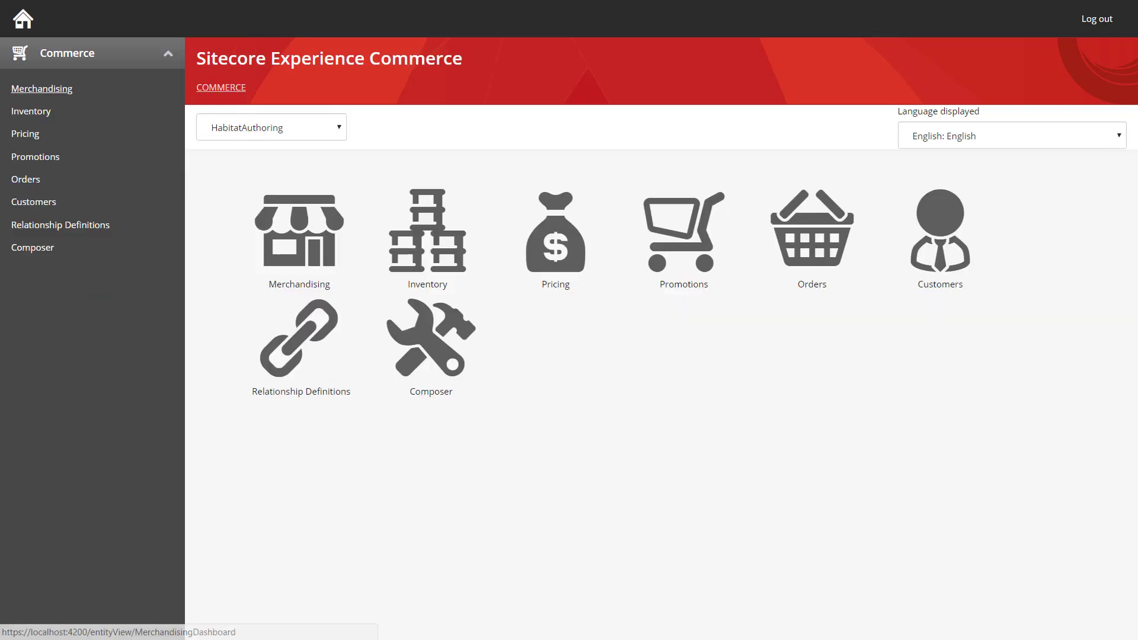
Go to Merchandising and switch to the Pricing area
click(42, 89)
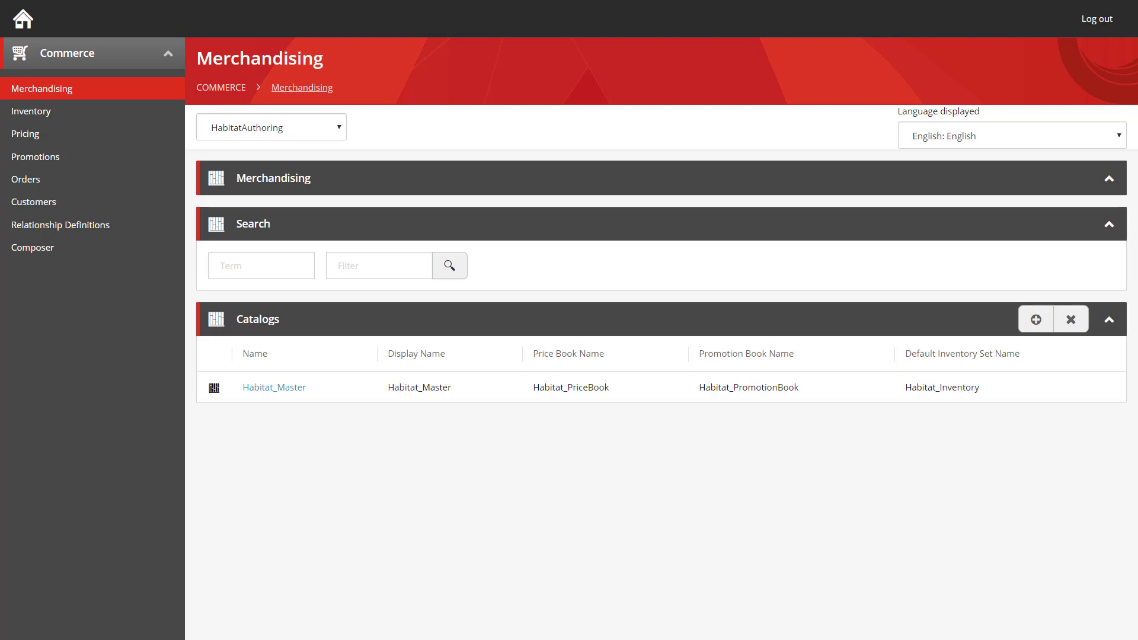
click(25, 134)
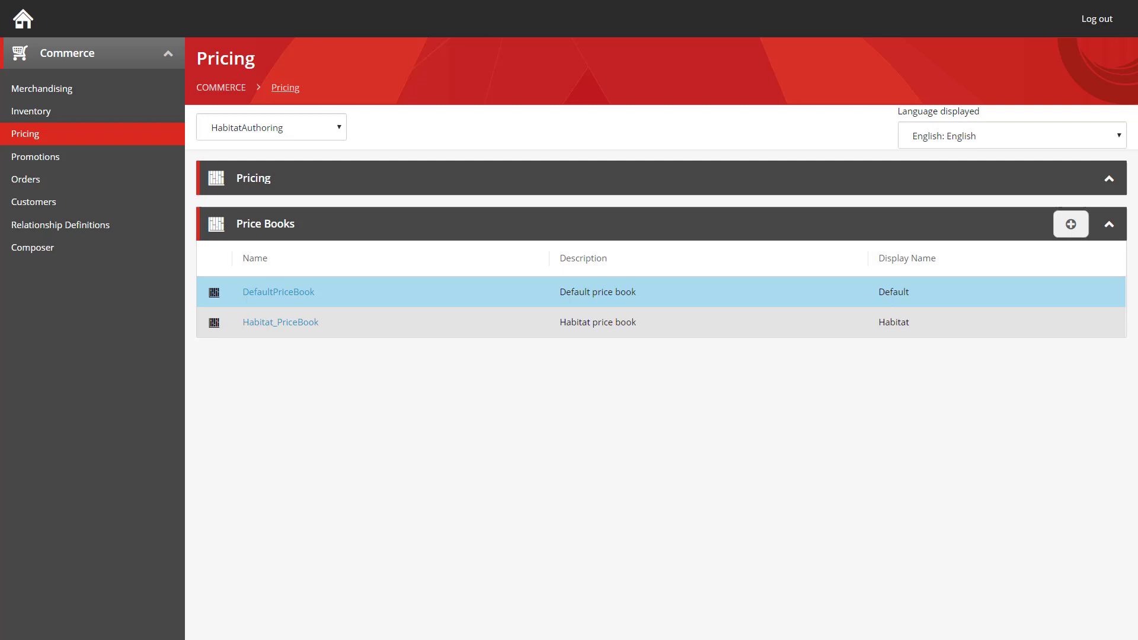
Open Habitat_PriceBook and scroll down to its price cards
click(280, 322)
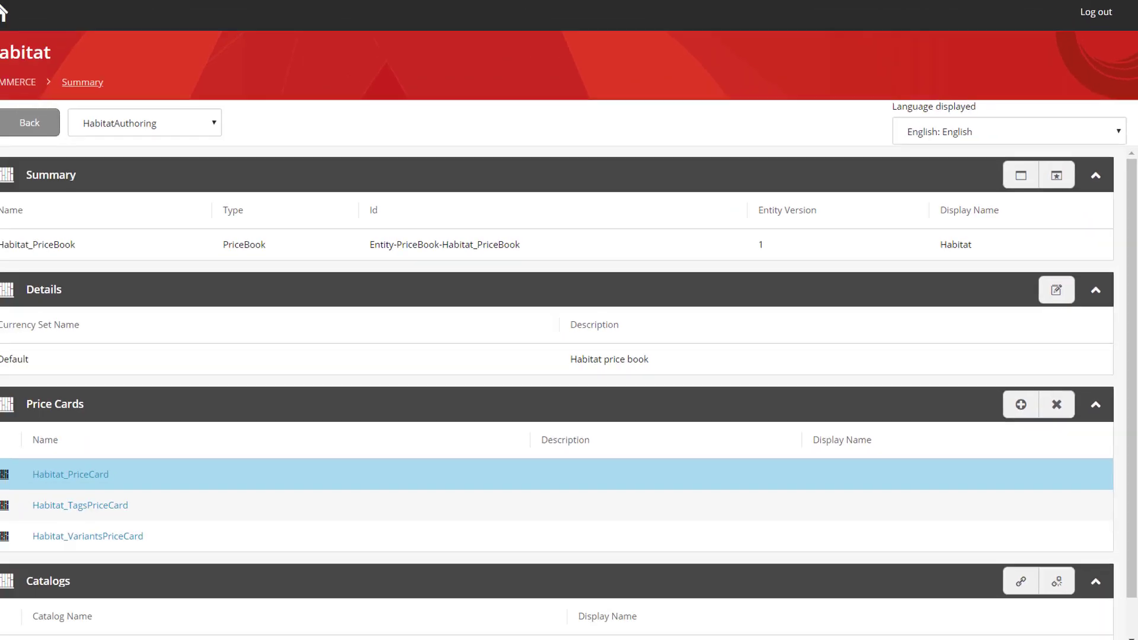
scroll(557, 391, down, 1)
Add price card 'Luxury Headphone Winter Sale', described 'Winter sale pricing for the luxury headphones', display name 'Luxury Headphones Winter Sale'
click(1023, 362)
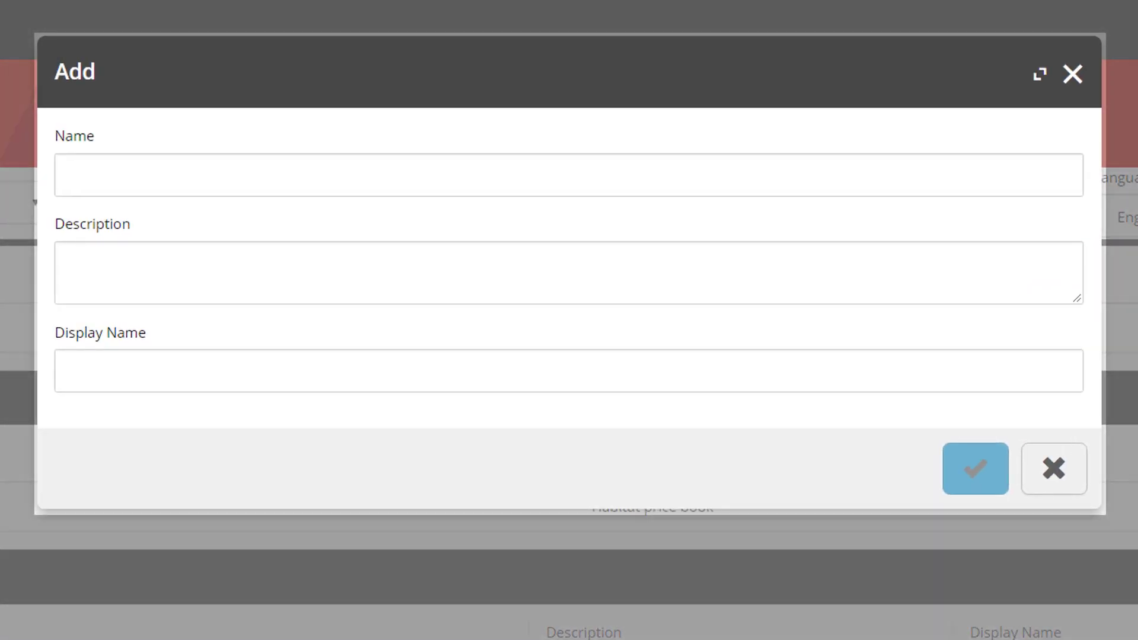
click(75, 176)
text(L)
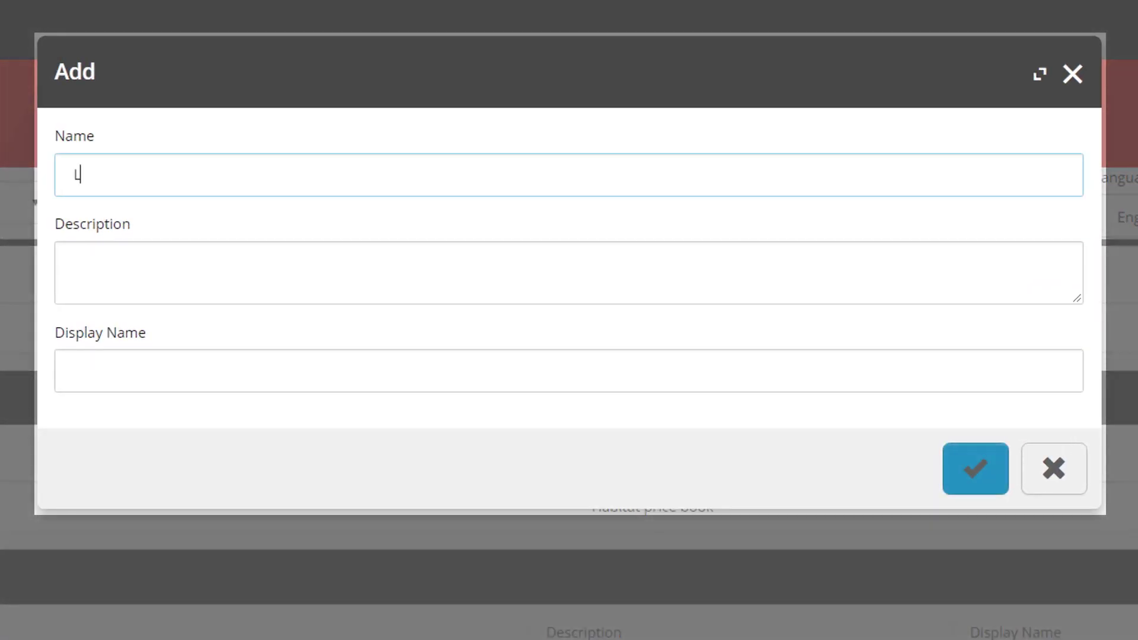
text(uxury Headphone Winter Sale)
click(74, 264)
text(Winter sale pricing for the luxury headphones)
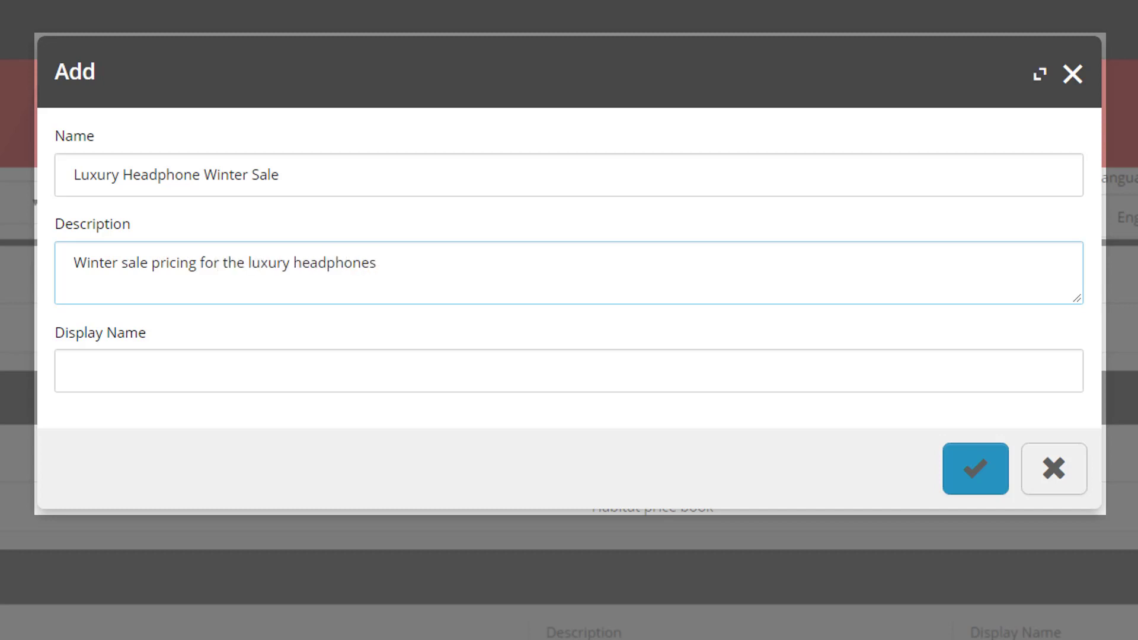
click(75, 371)
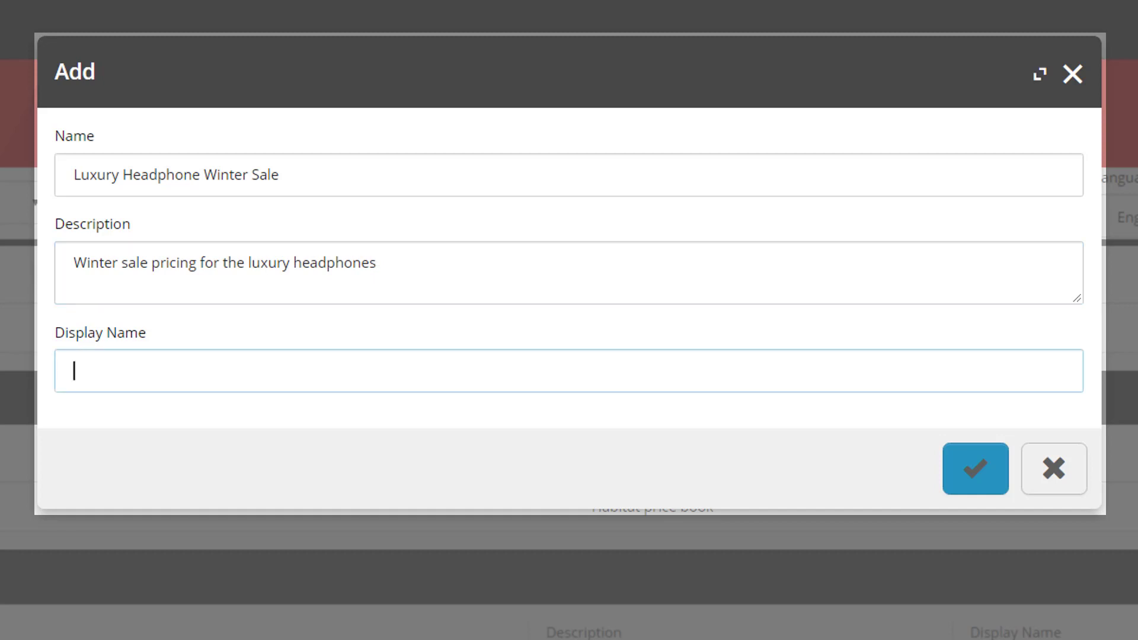
text(Luxury Headpho)
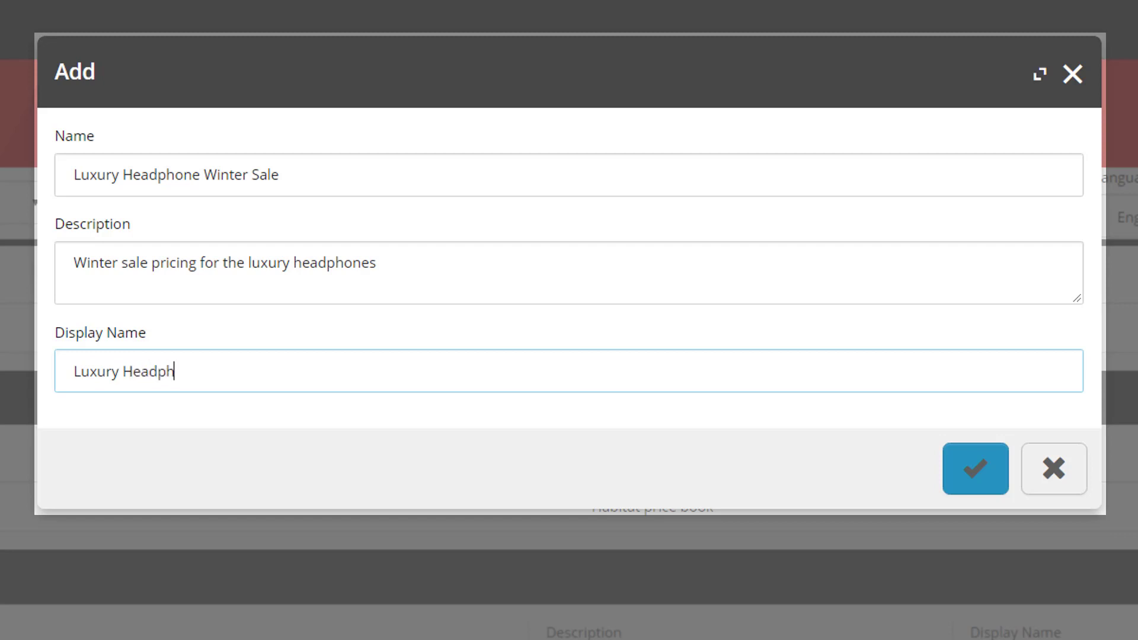
text(nes Winter Sale)
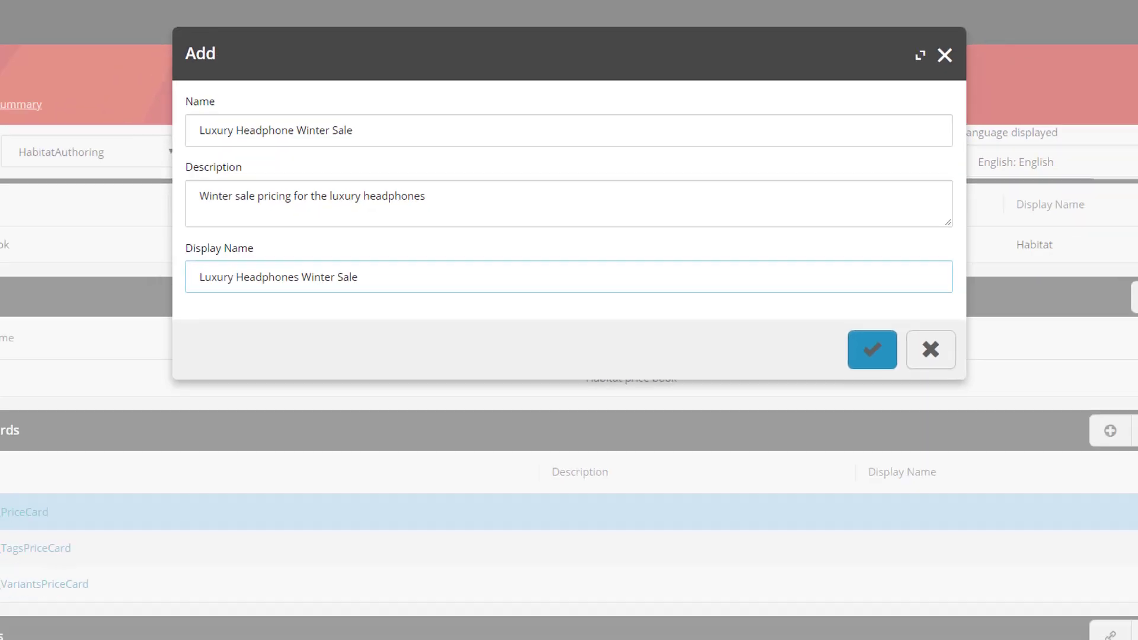
key(Return)
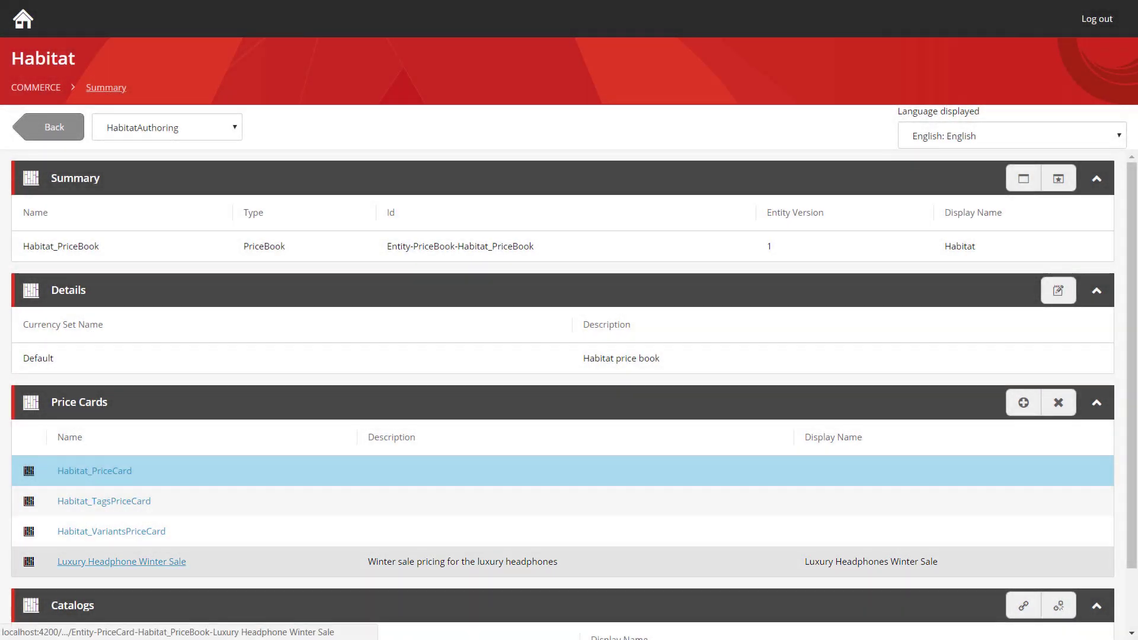
Open the winter sale price card and add a snapshot beginning December 1, 2018
click(122, 561)
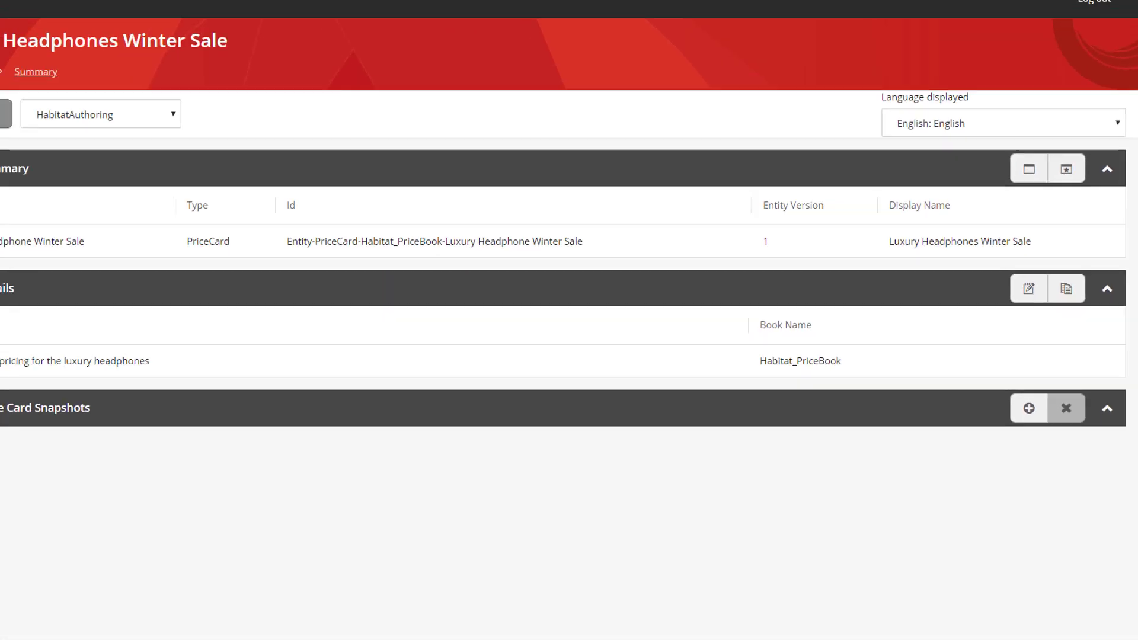
click(1029, 408)
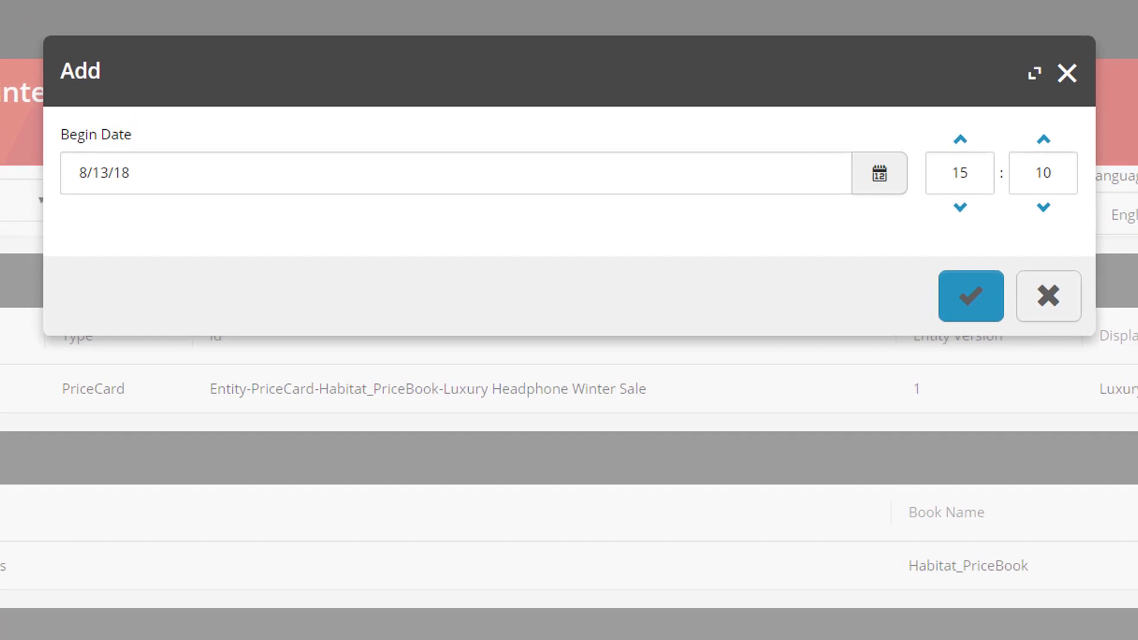
click(879, 173)
click(132, 216)
click(131, 639)
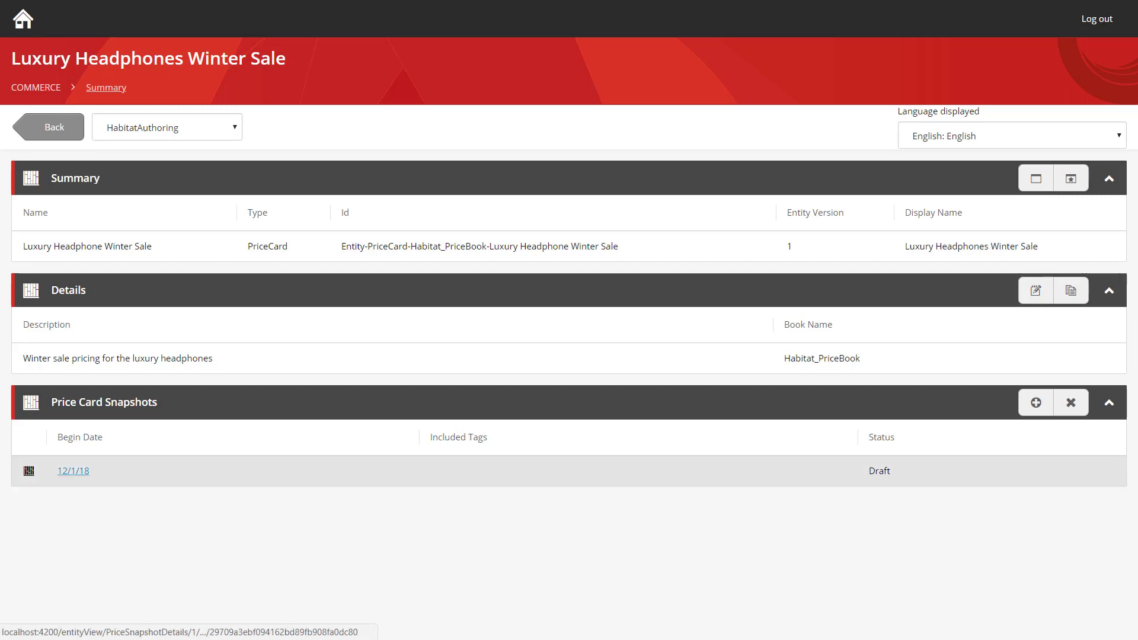
Add a USD price of 299 for quantity 1 to the 12/1/18 snapshot
click(73, 470)
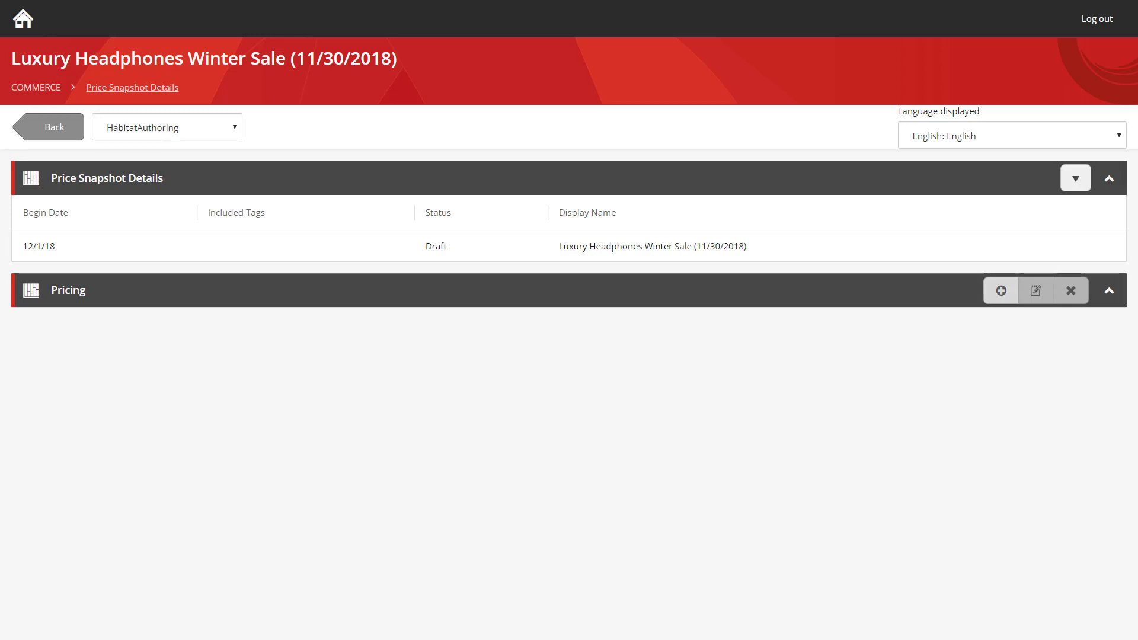
click(1001, 290)
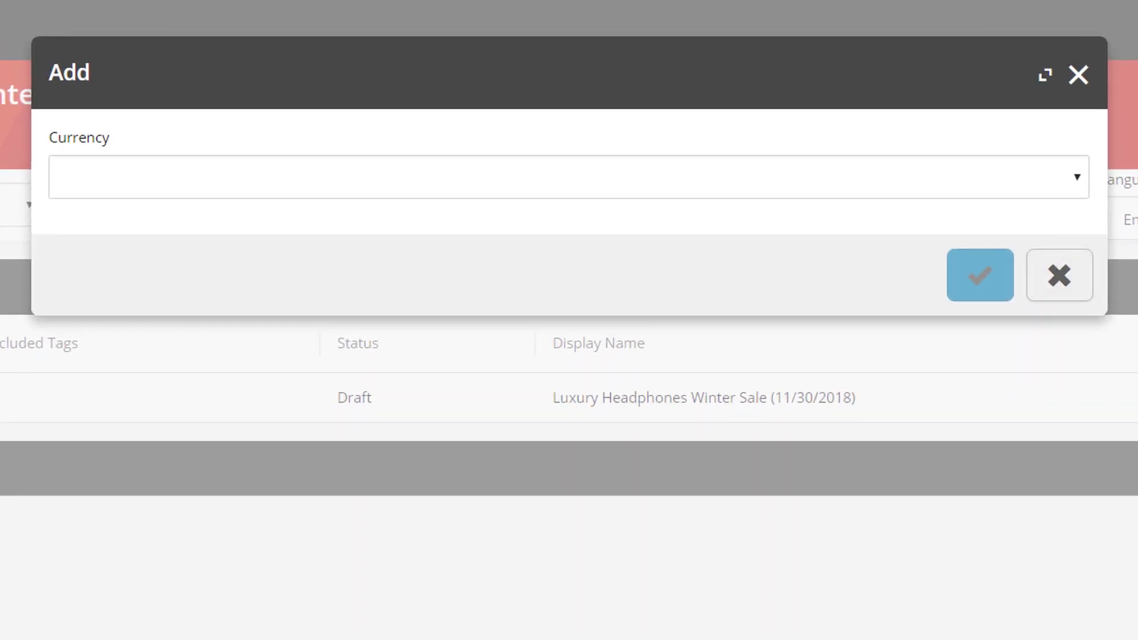
click(568, 177)
click(569, 219)
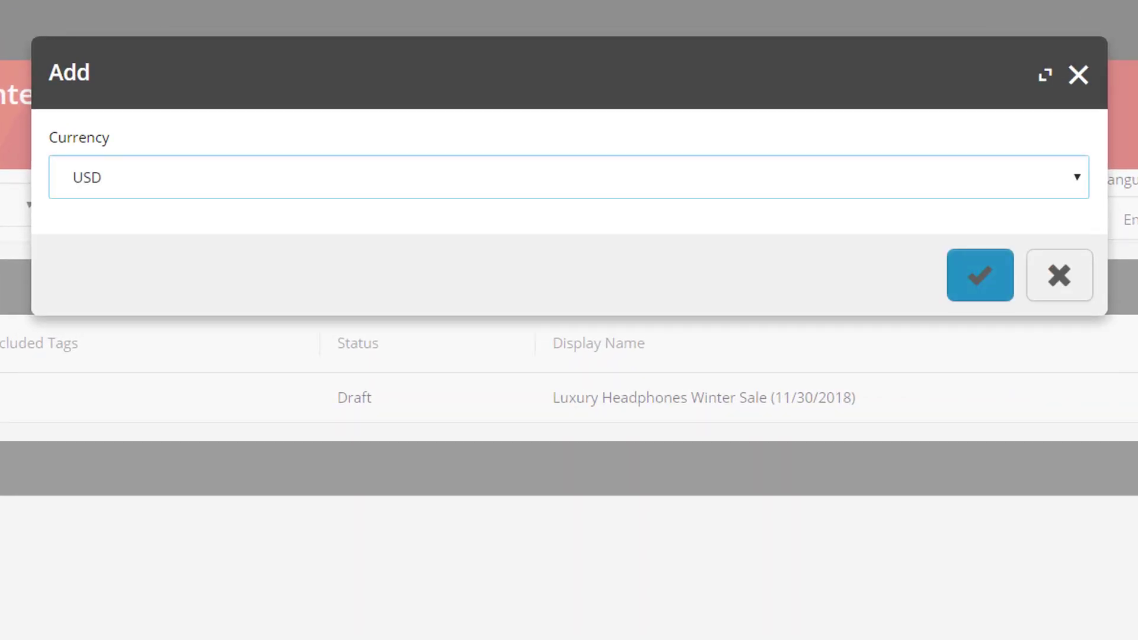
click(980, 275)
click(828, 311)
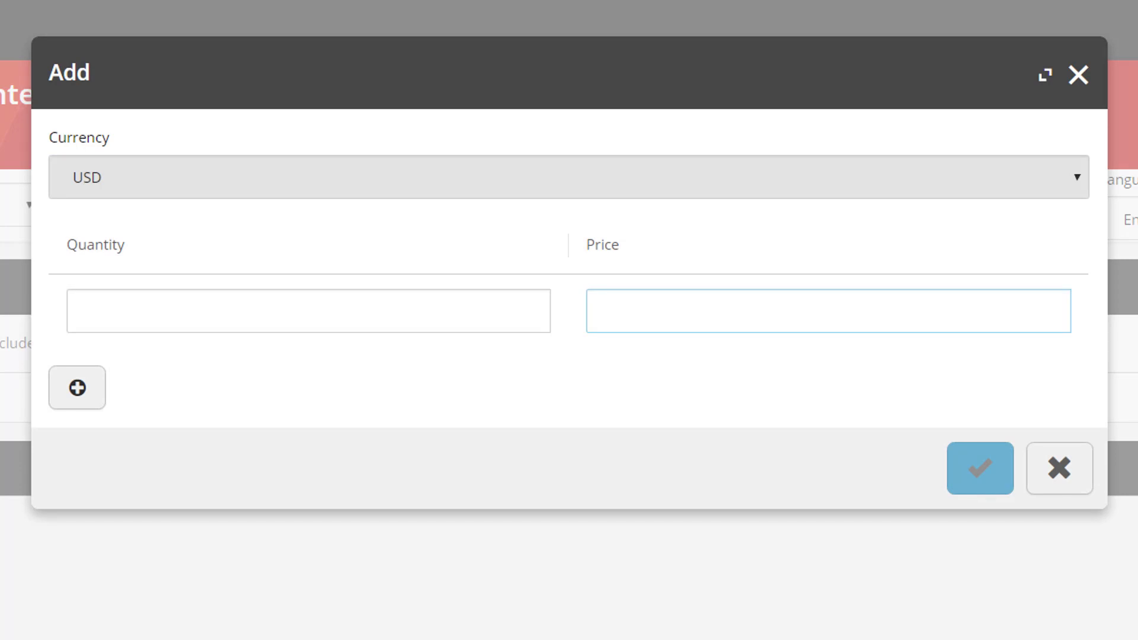
text(299)
click(308, 311)
text(1)
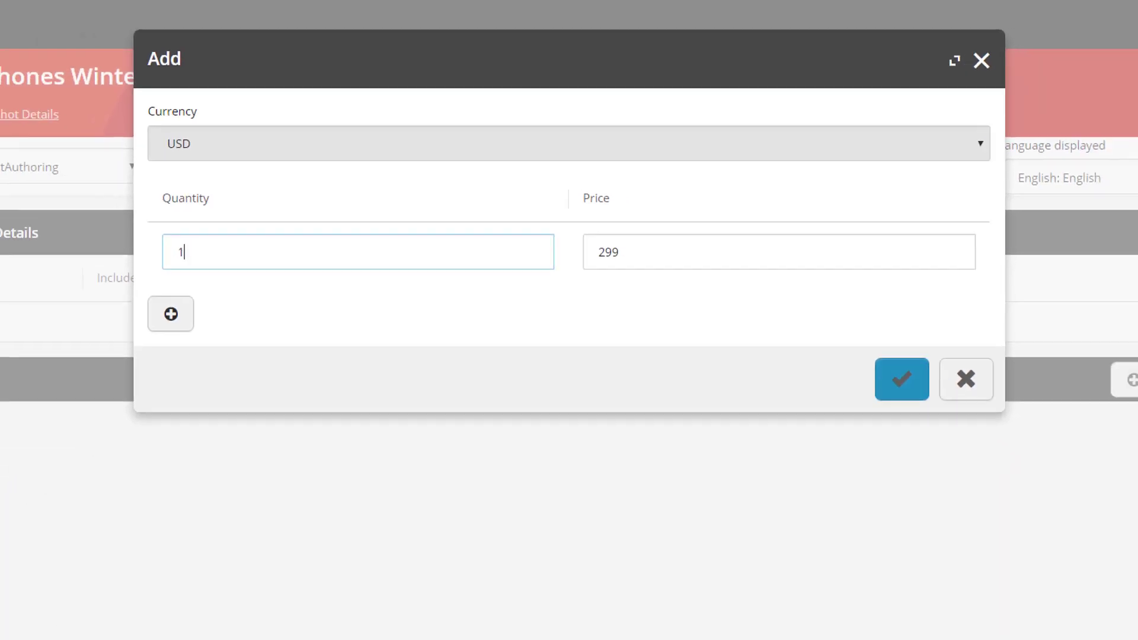
click(902, 380)
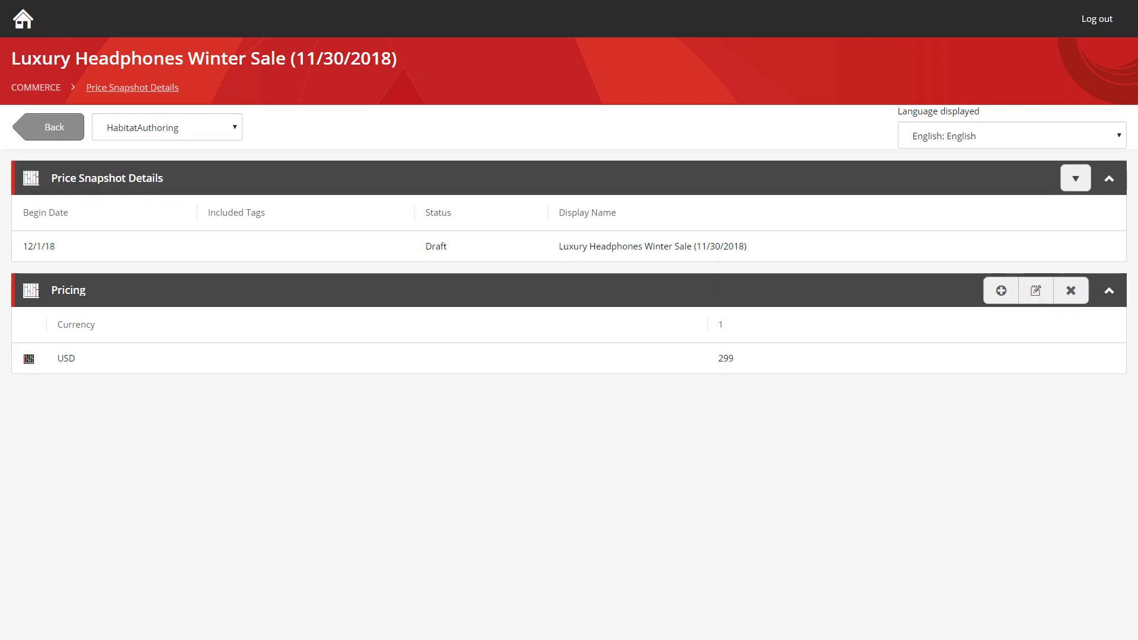
Request approval for the 12/1/18 snapshot with the comment 'winter sale start'
click(1075, 178)
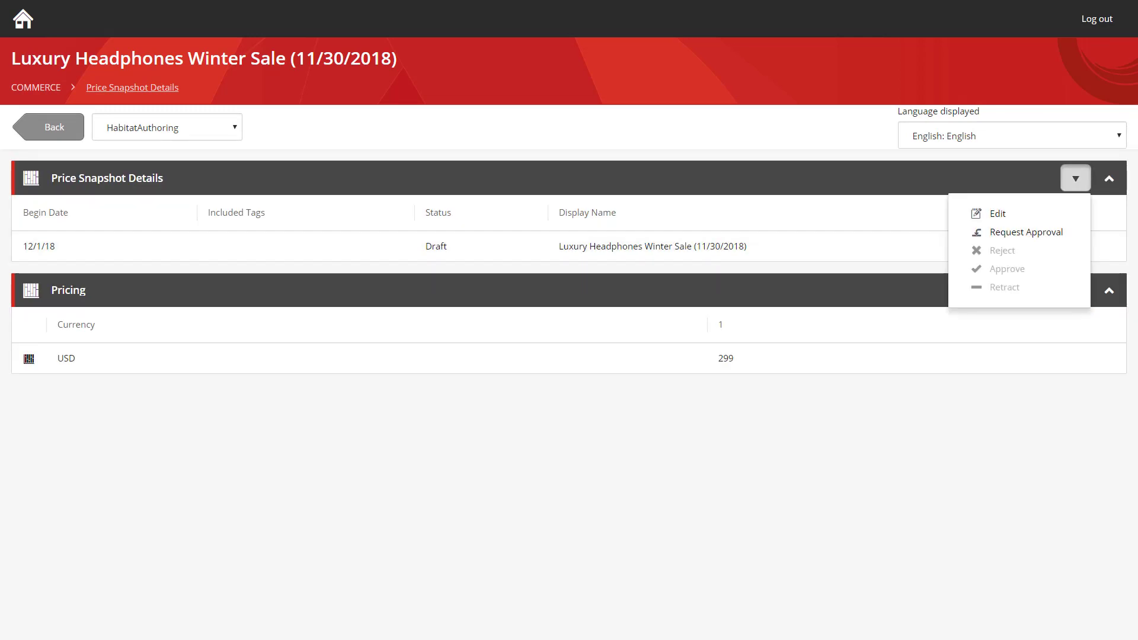
click(1031, 232)
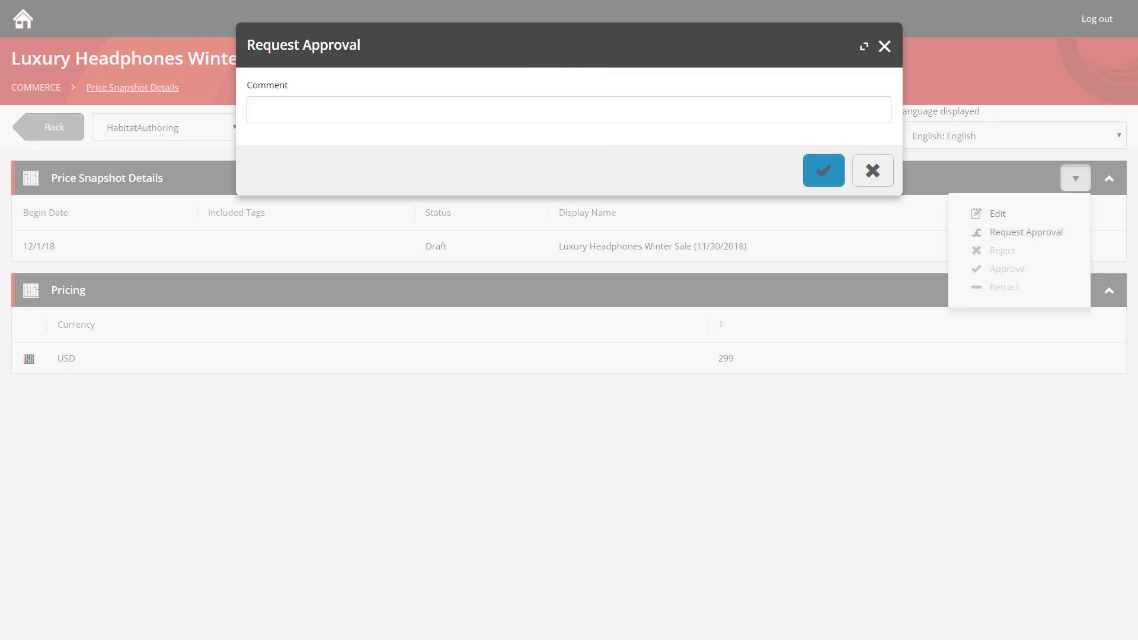
text(winter)
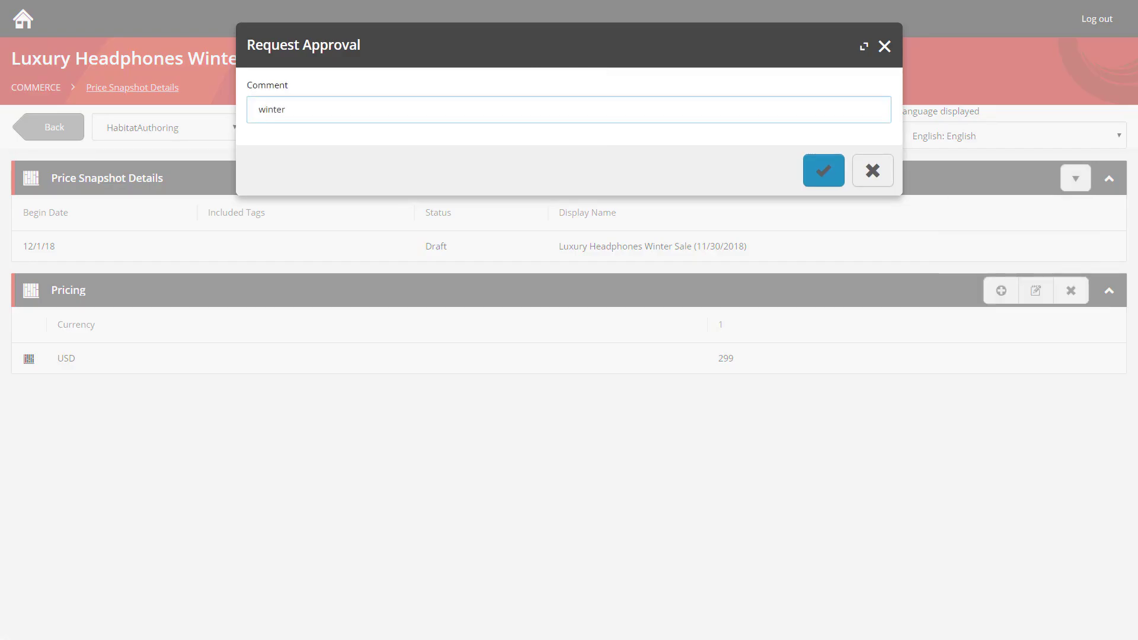
text(sale start)
key(Return)
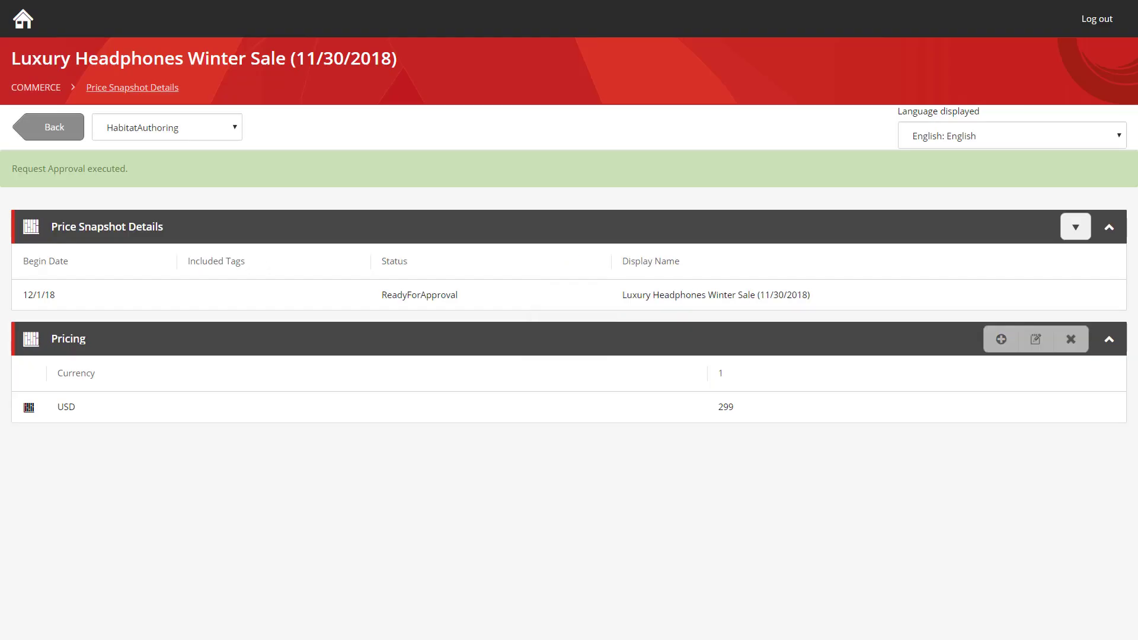
click(1075, 226)
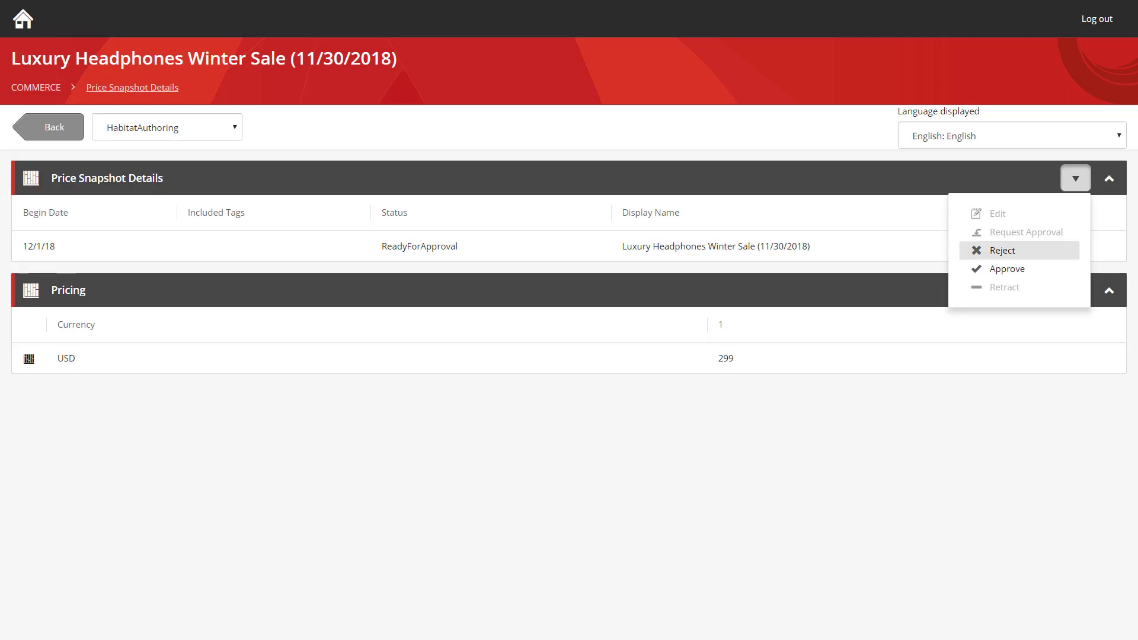
Approve the 12/1/18 snapshot with the comment 'winter sale approved'
click(1006, 269)
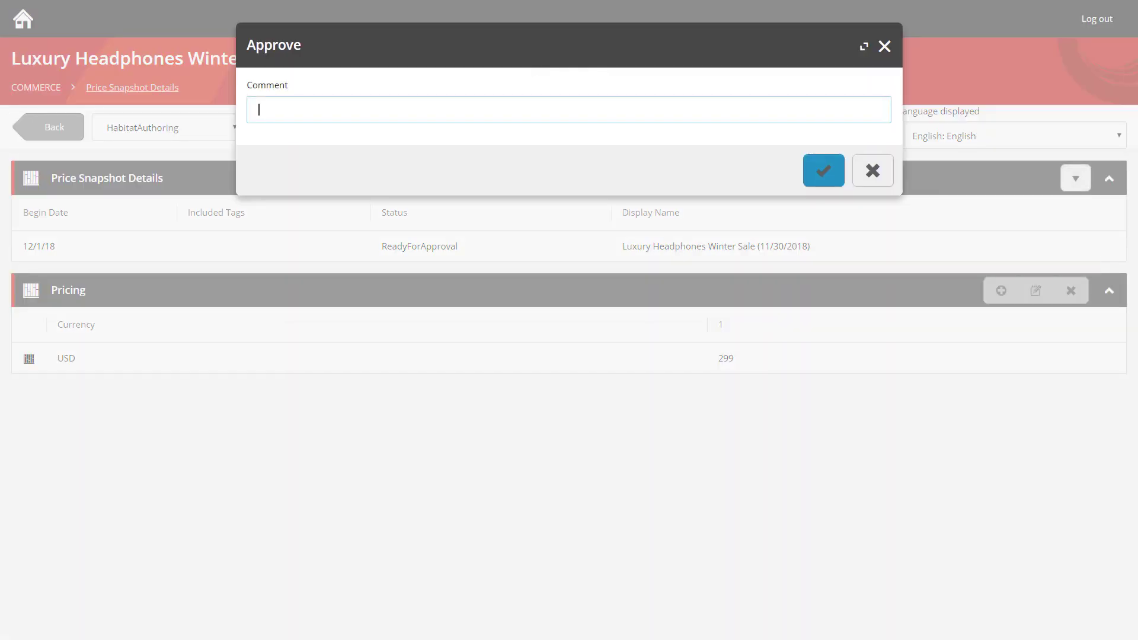
text(winter sale approved)
key(Return)
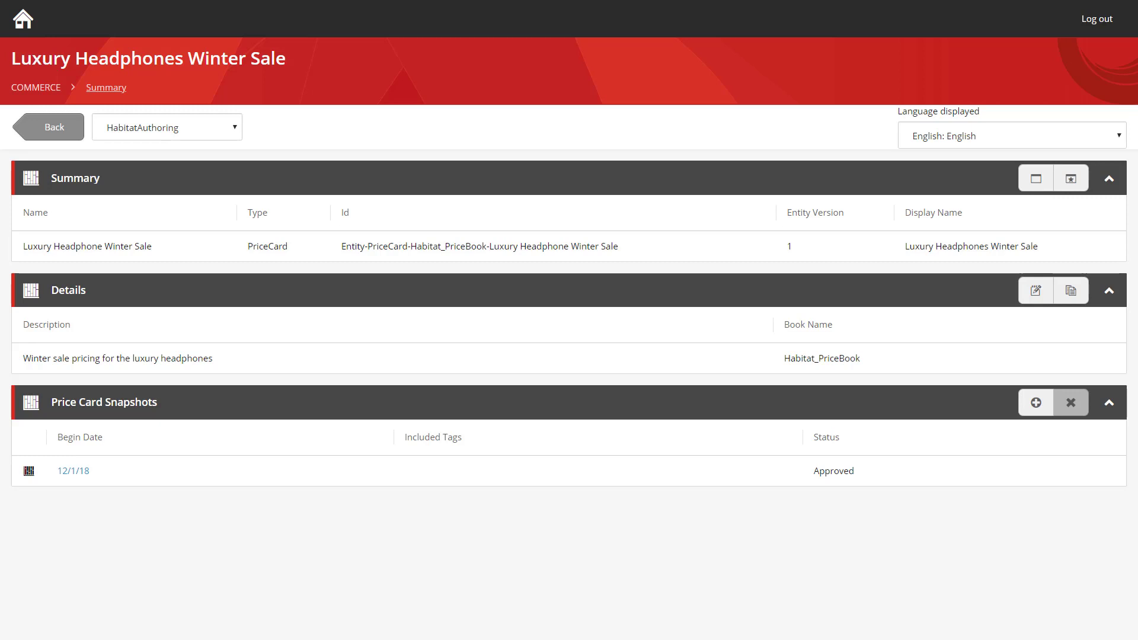
Add a new price card snapshot with a begin date of February 1, 2019
click(1035, 402)
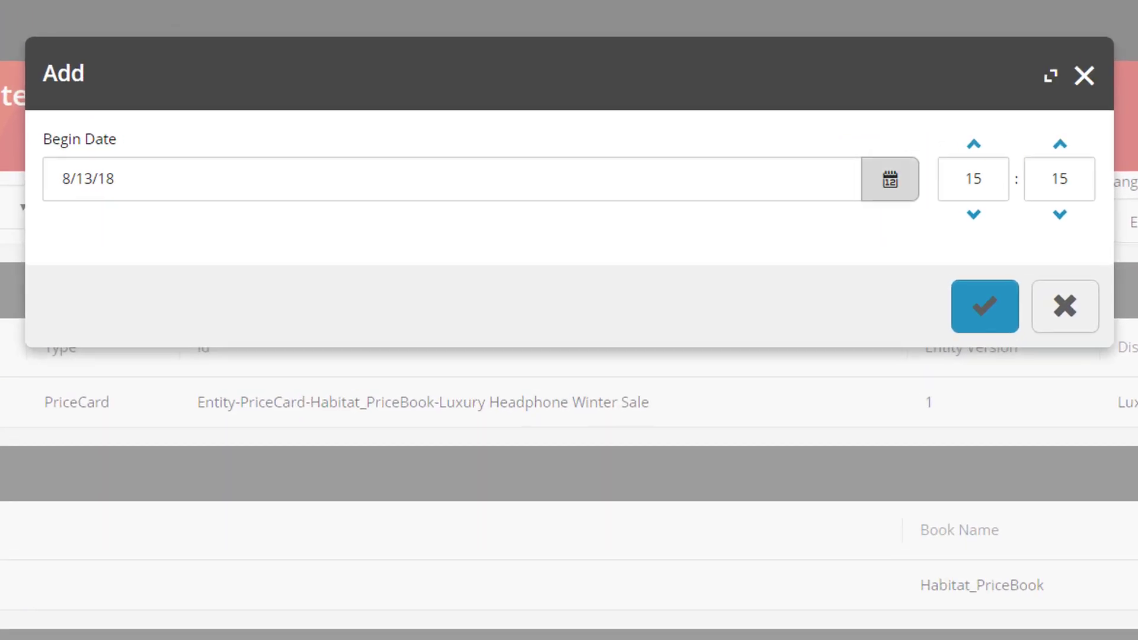
click(889, 179)
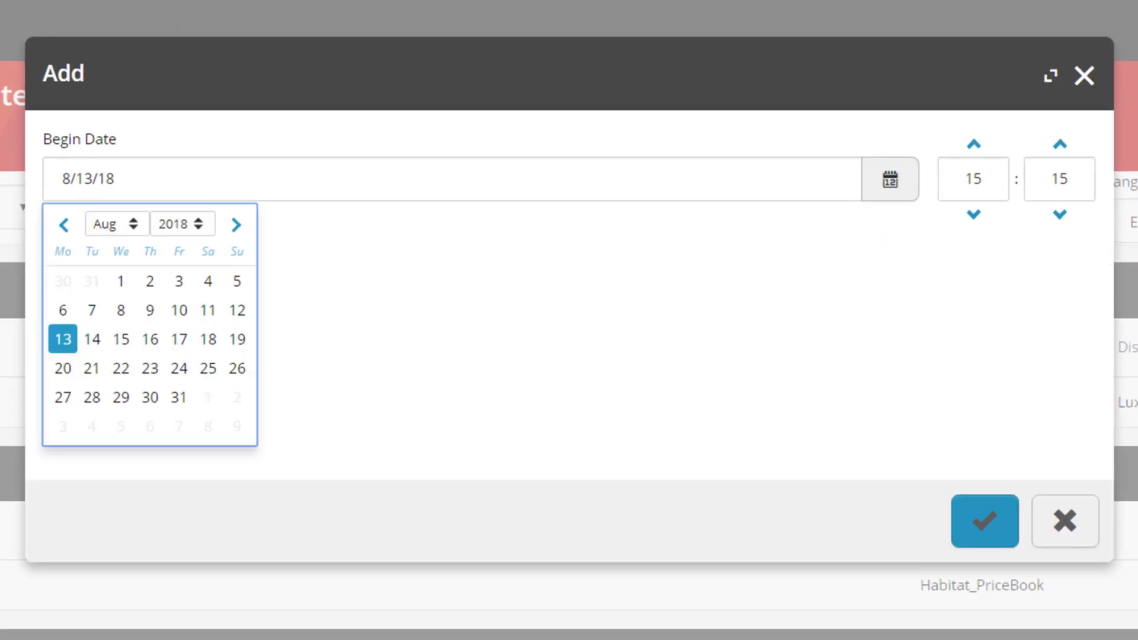
click(117, 224)
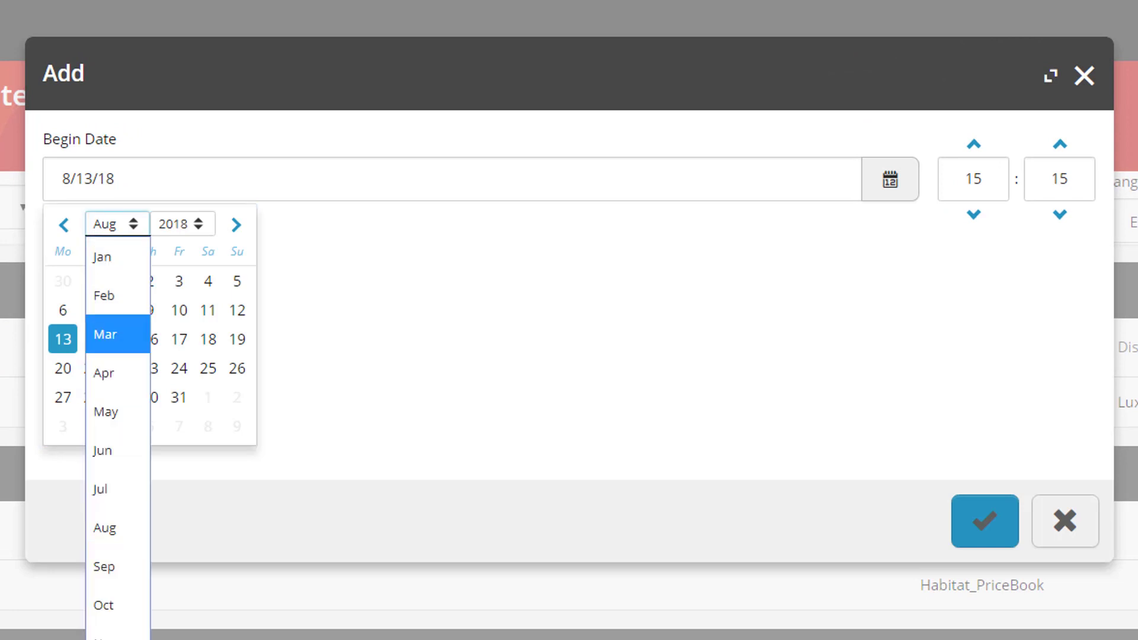
click(118, 295)
click(182, 224)
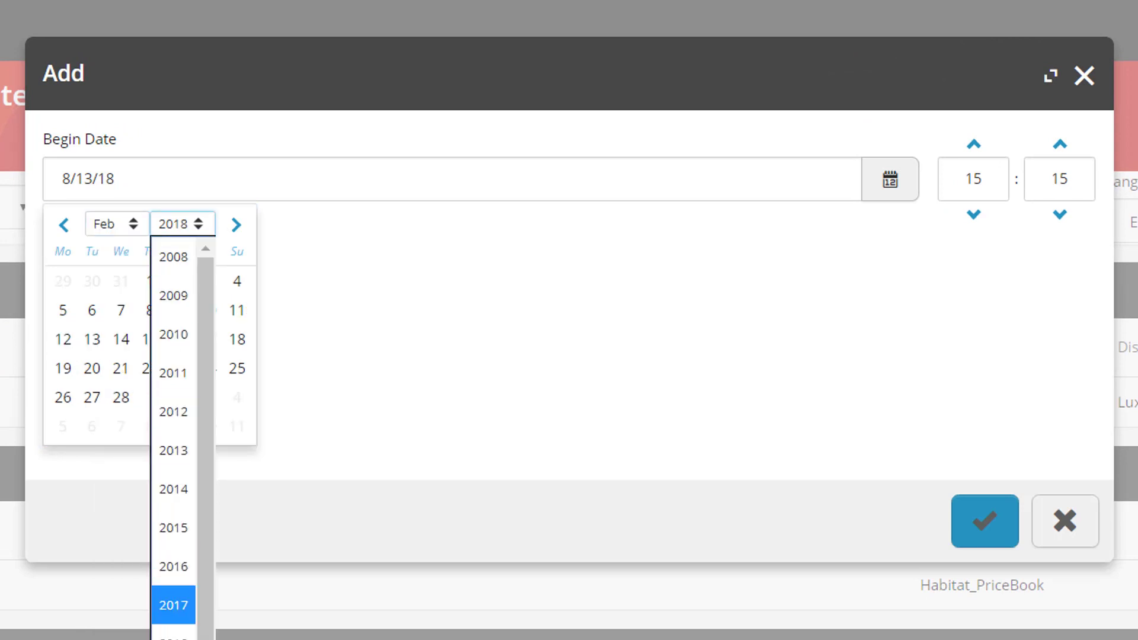
click(173, 639)
key(Tab)
key(Tab)
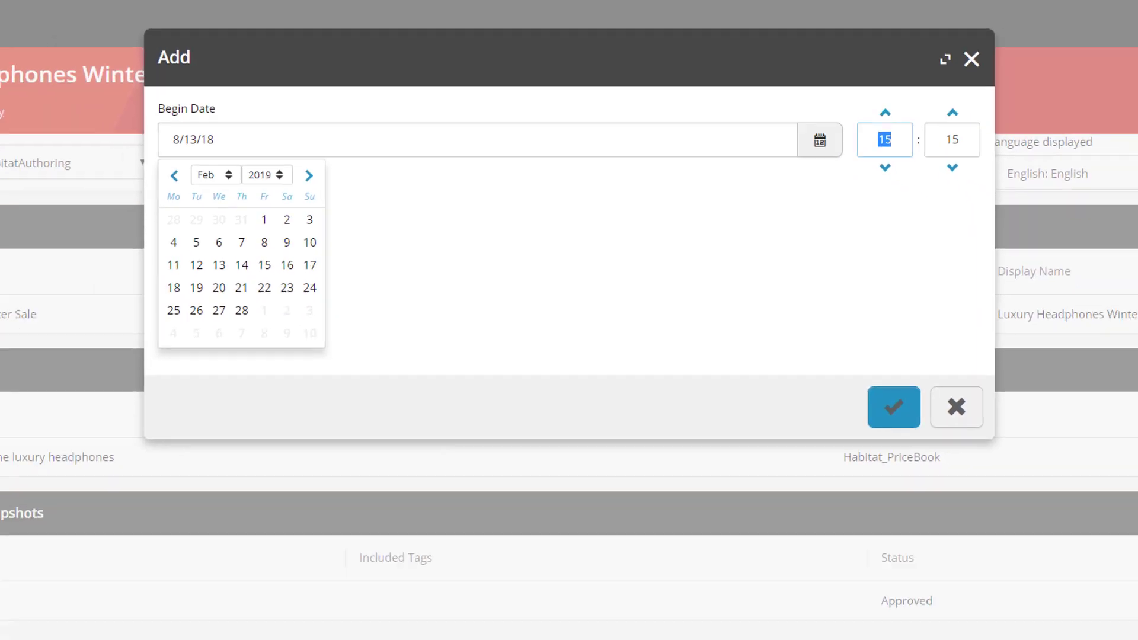
click(264, 220)
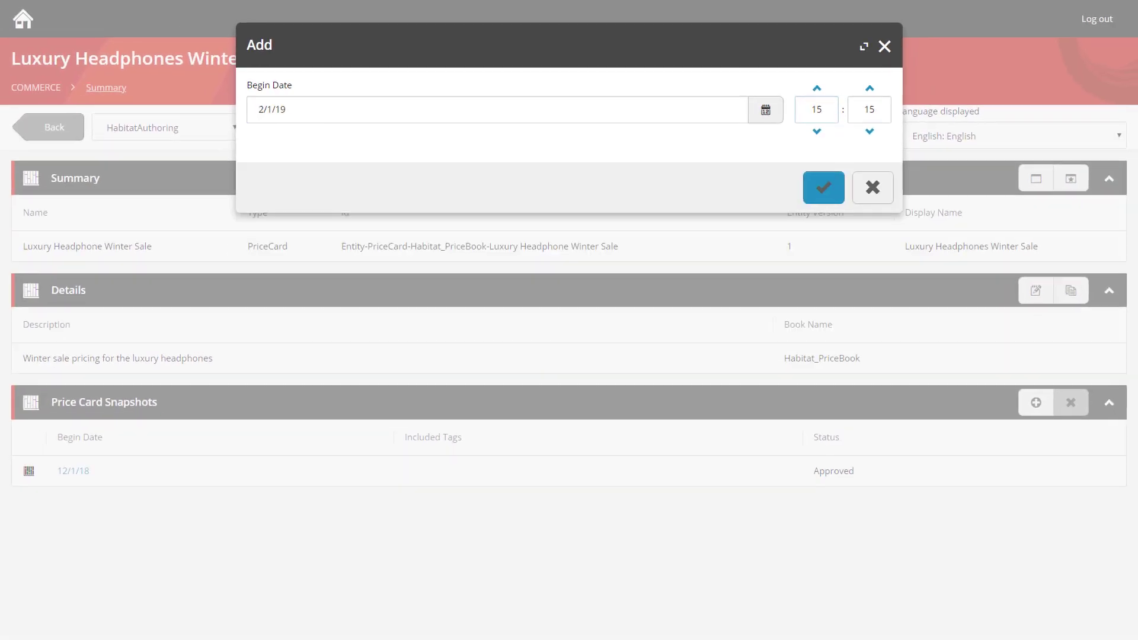
click(893, 407)
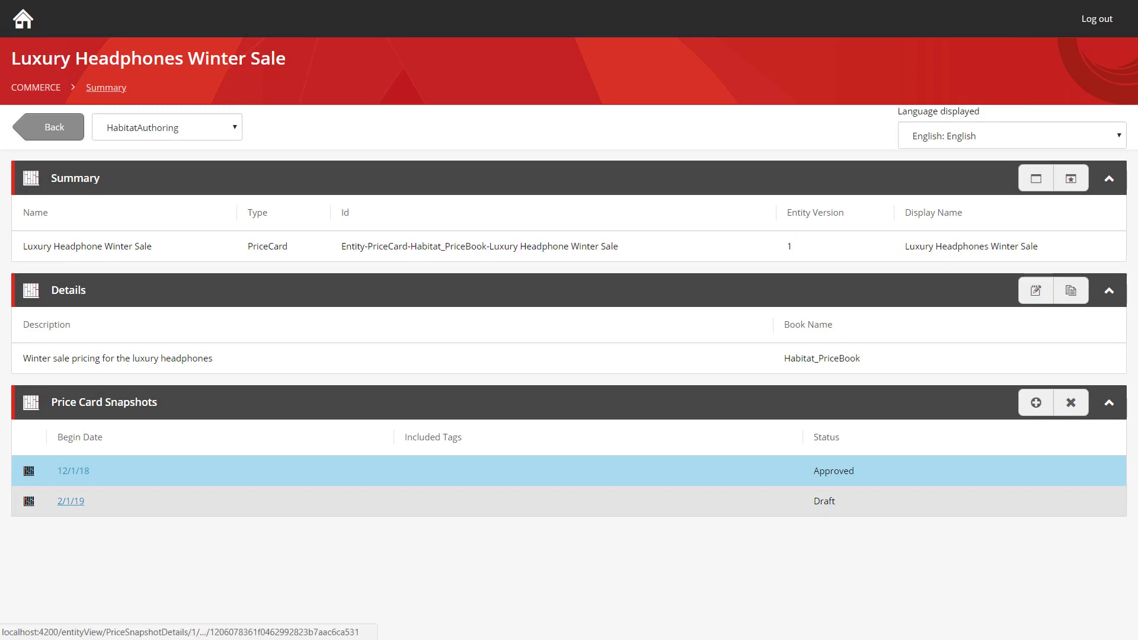
Add a USD price of 399 for quantity 1 to the 2/1/19 snapshot
click(70, 549)
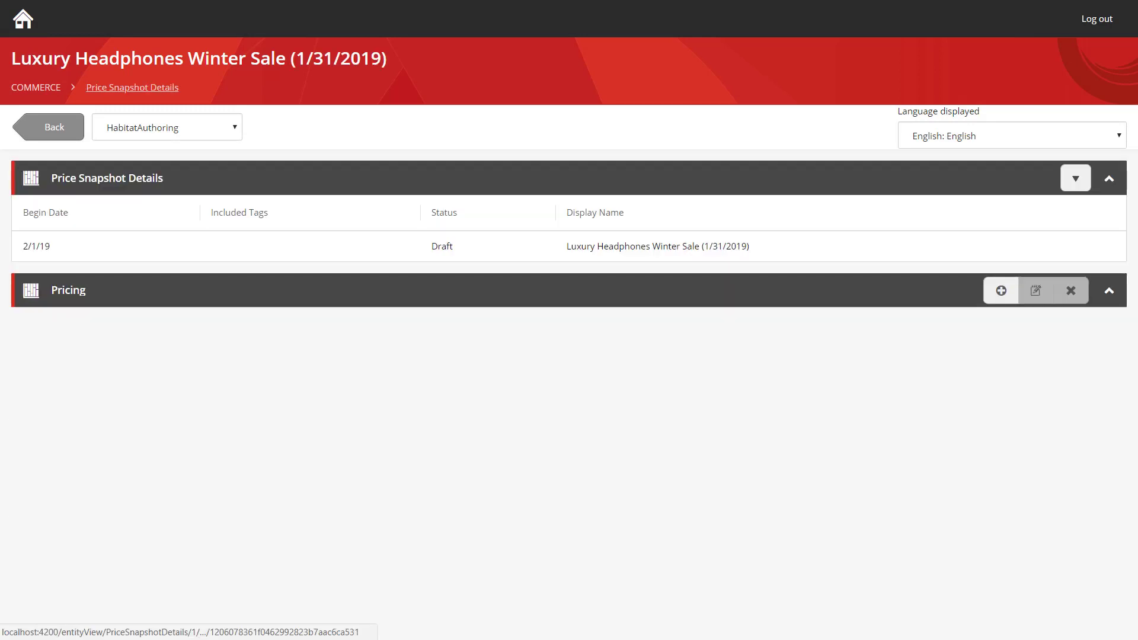
click(1001, 291)
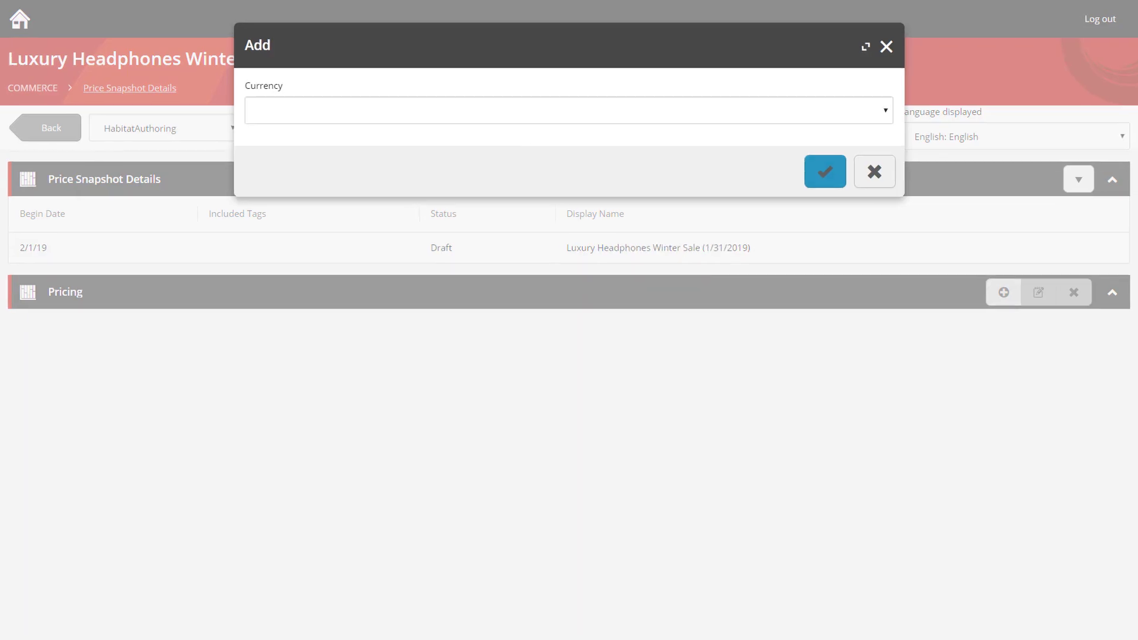
click(883, 109)
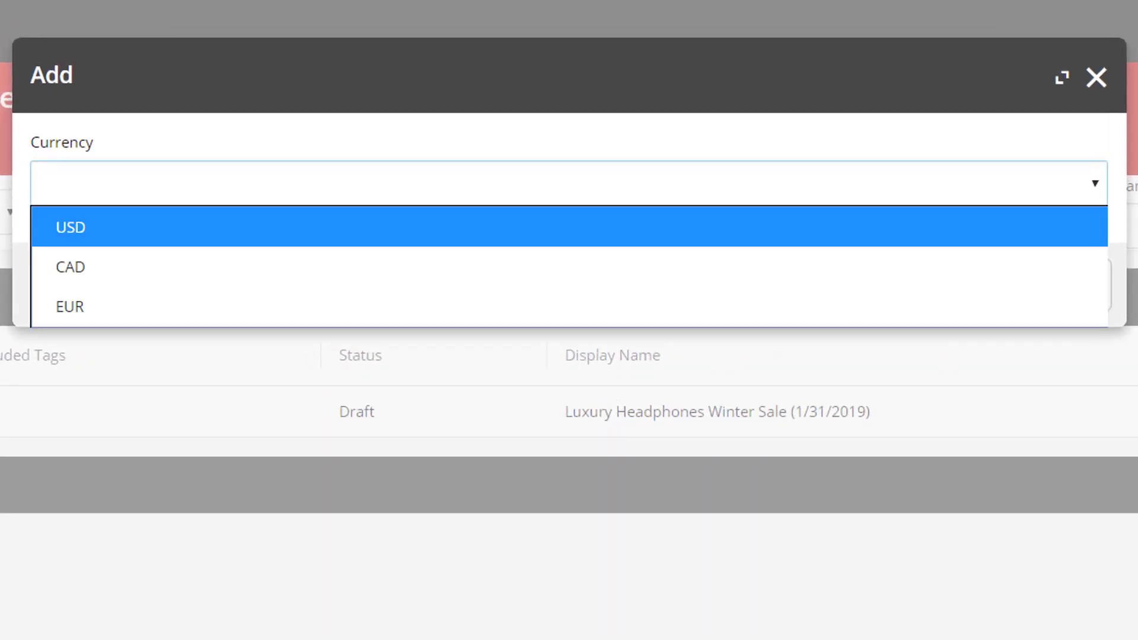
click(568, 227)
click(994, 284)
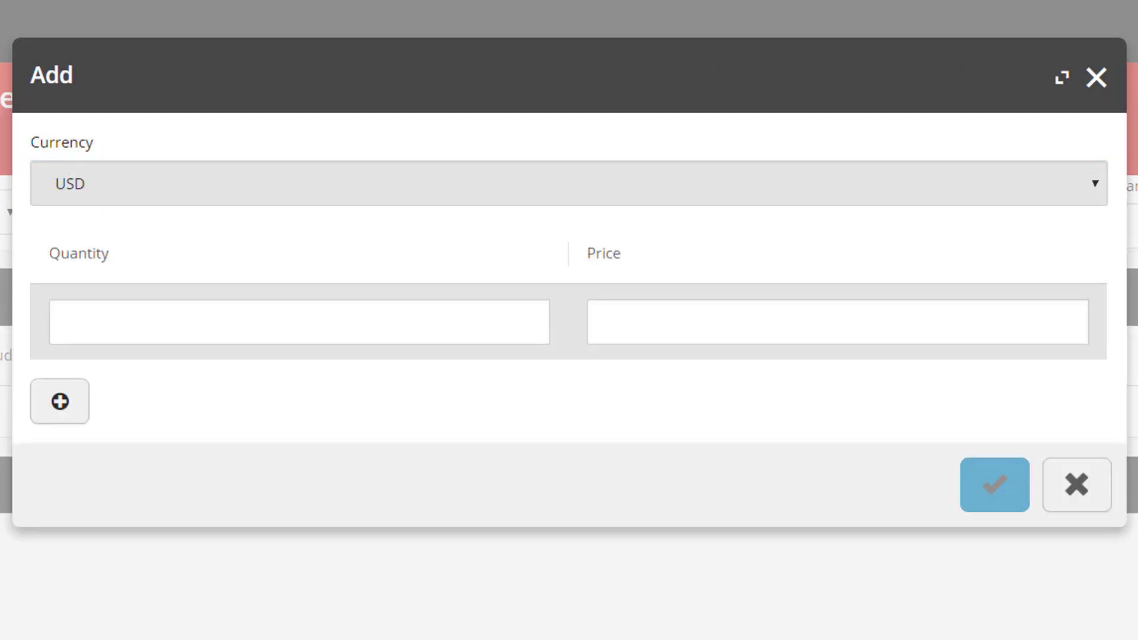
click(299, 321)
text(1)
click(838, 322)
text(399)
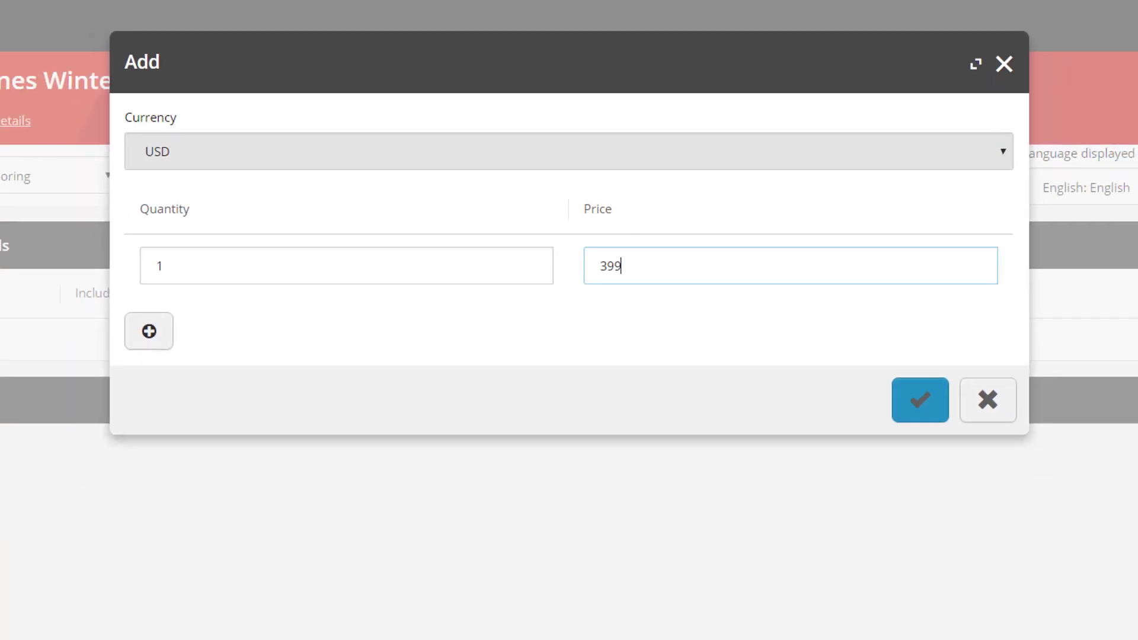
click(994, 484)
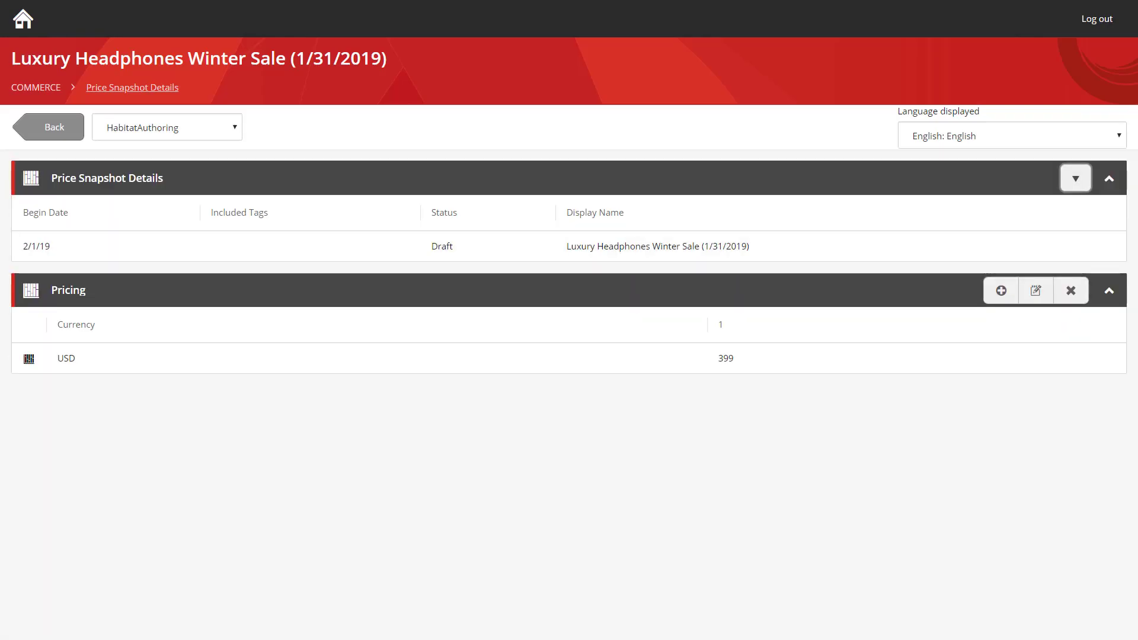
Request approval for the 2/1/19 snapshot with the comment 'winter sale end'
click(1075, 178)
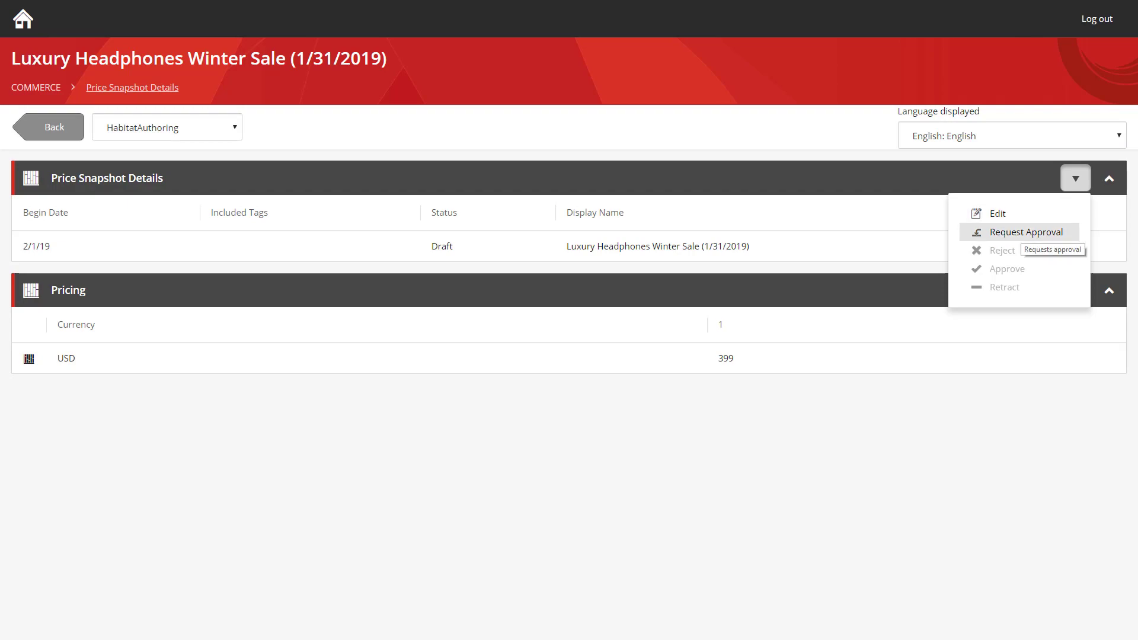
click(1023, 232)
text(winter sale end)
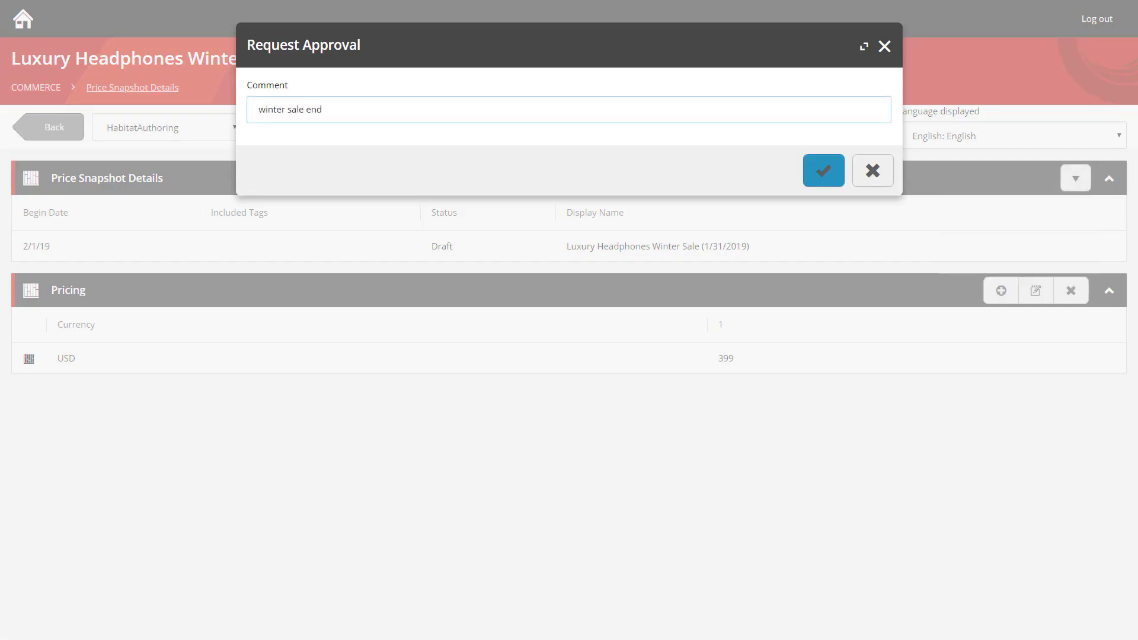
click(823, 170)
Approve the 2/1/19 snapshot with the comment 'approved winter sale end' and return to the price card summary
click(1075, 226)
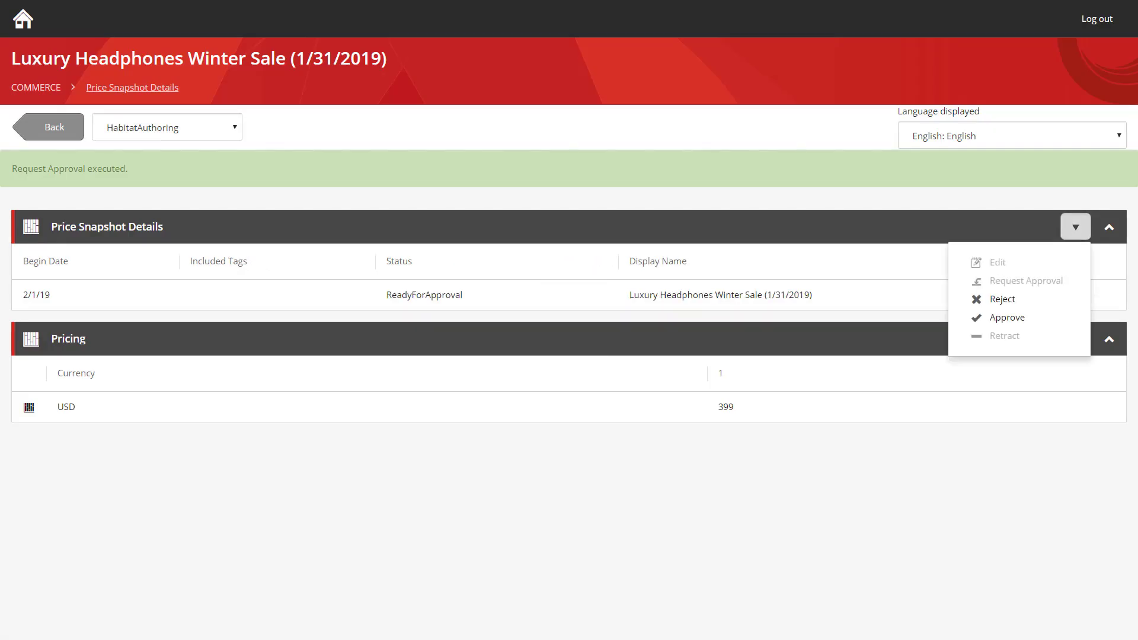
click(1006, 268)
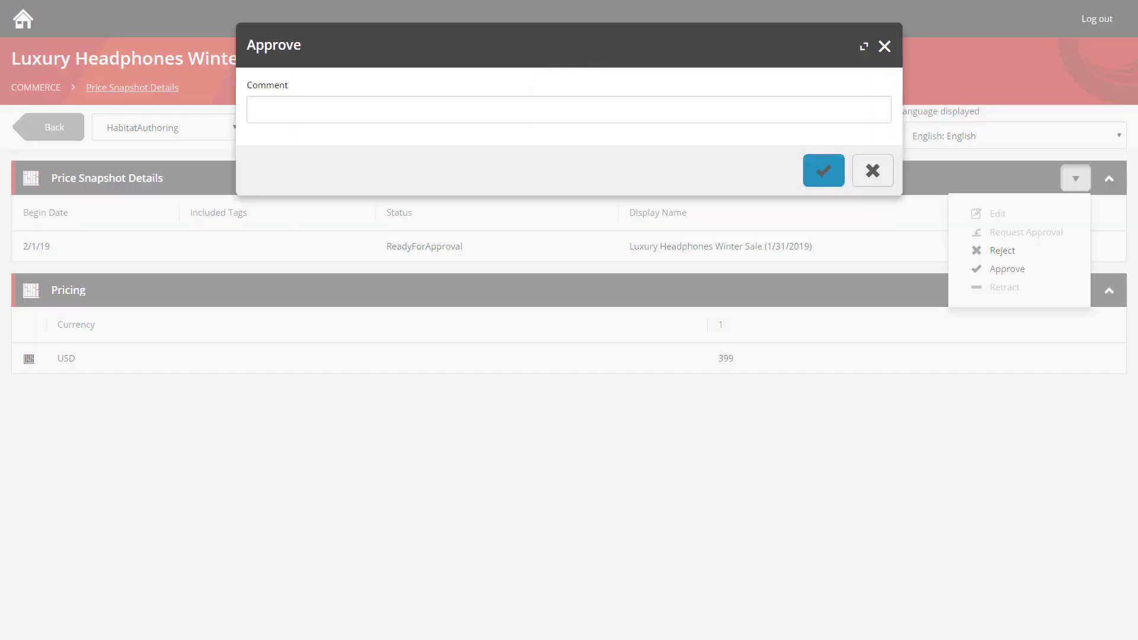
text(approved winter sale end)
key(Return)
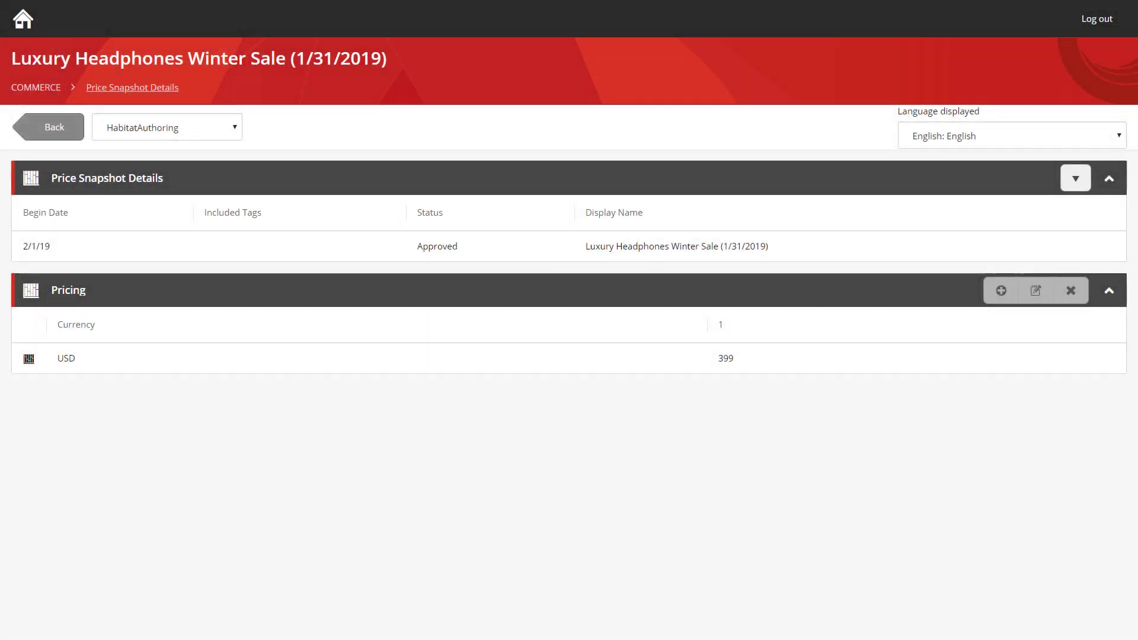
click(54, 127)
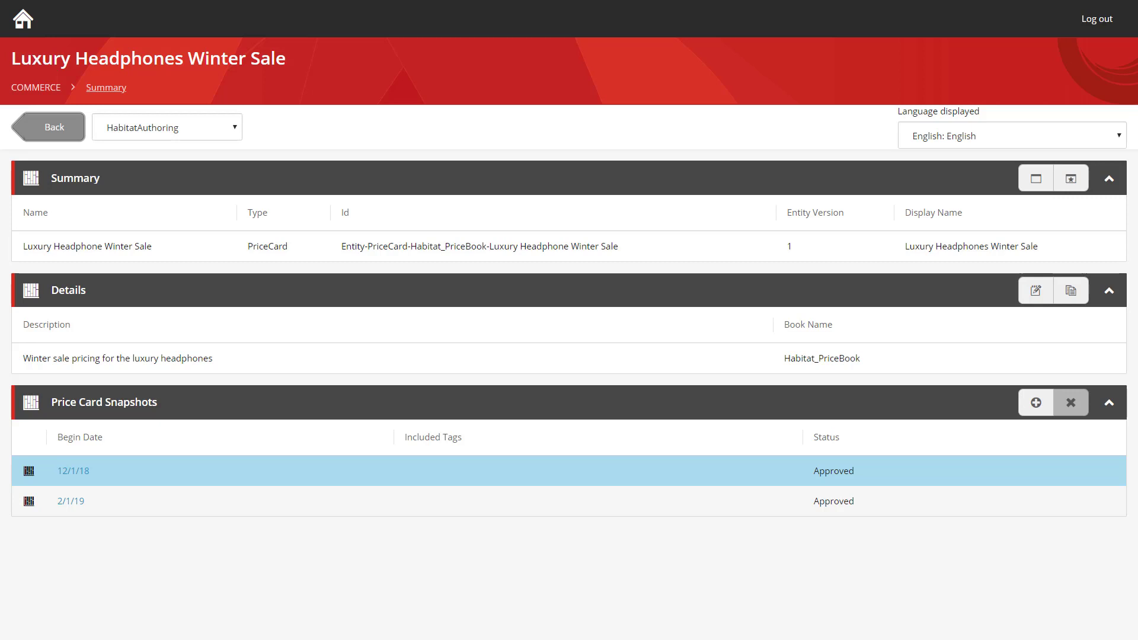
Browse Merchandising > Habitat_Master > Departments > Audio to reach the Habitat Luxury A1 headphones
click(36, 87)
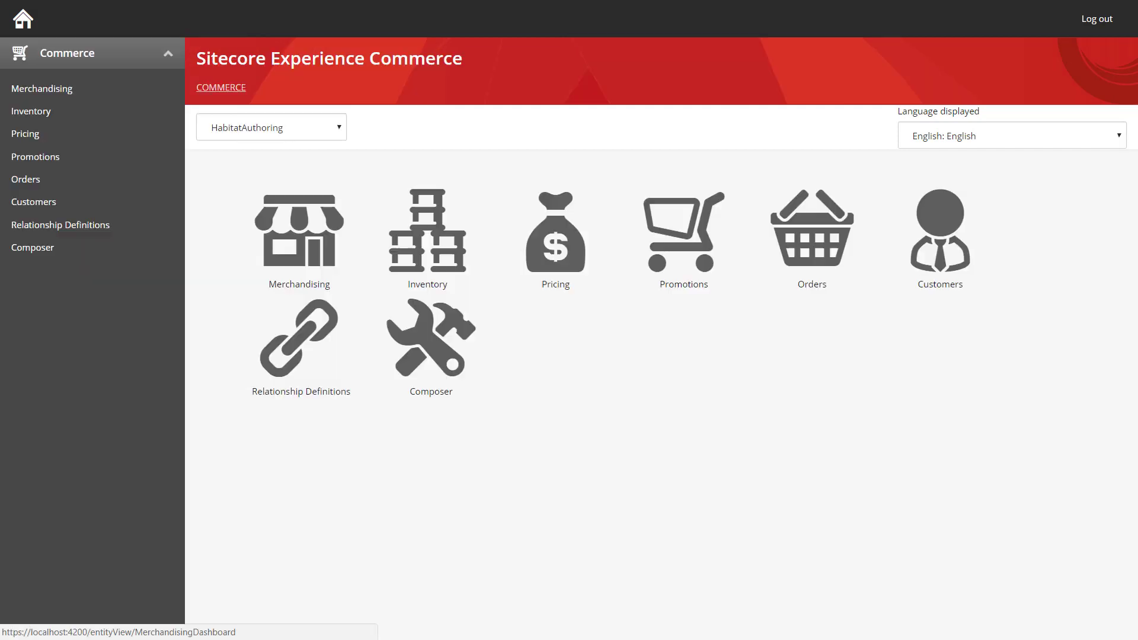
click(36, 88)
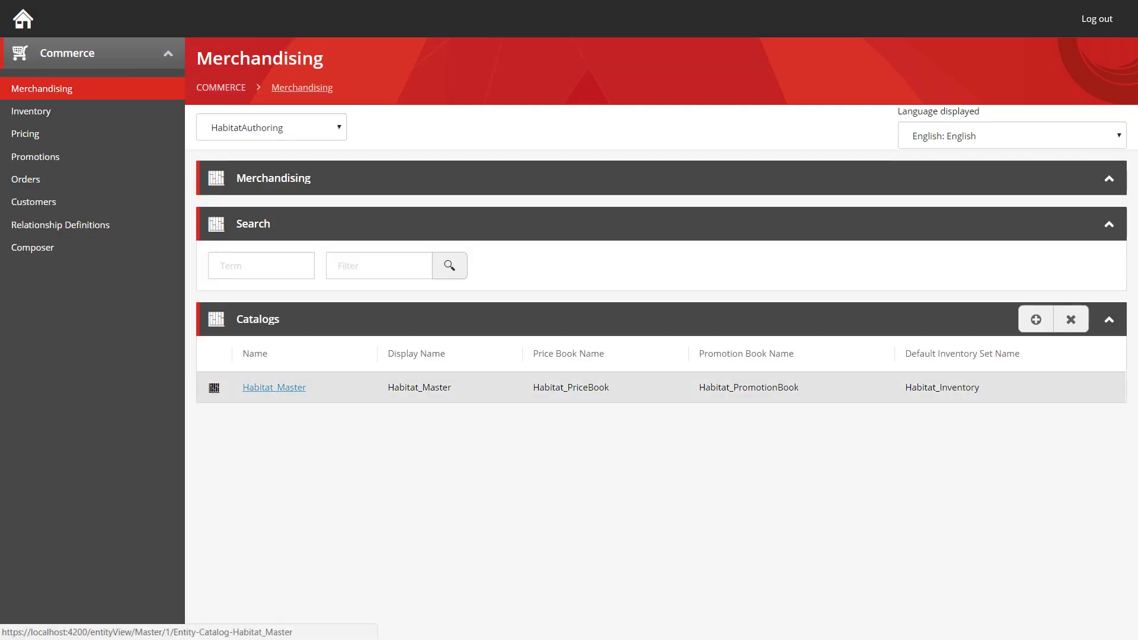
click(274, 387)
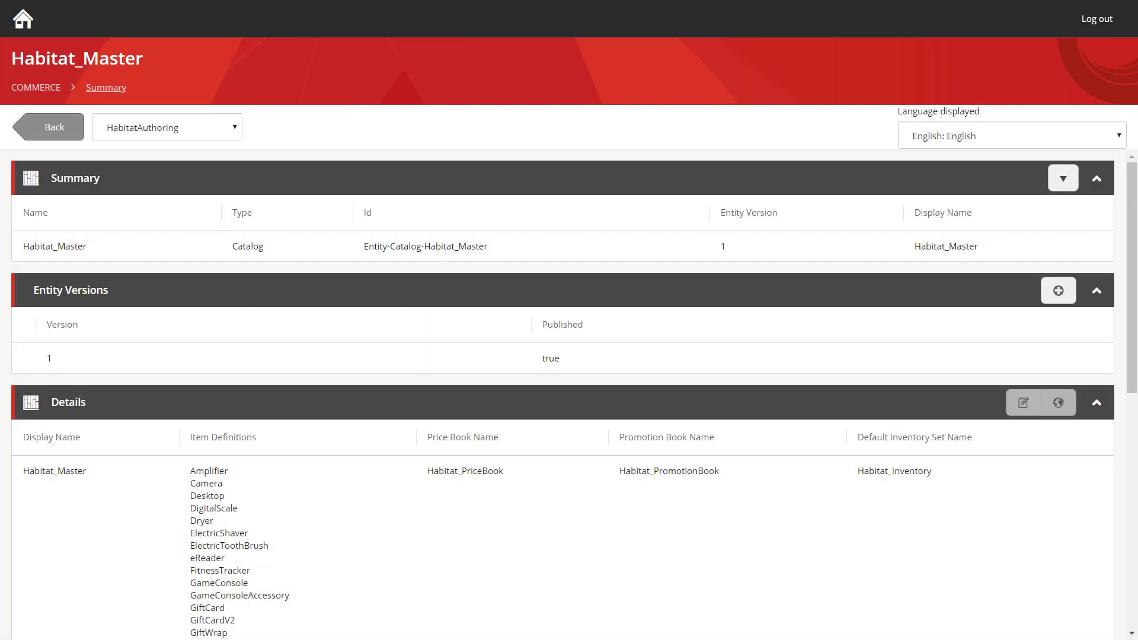
scroll(563, 391, down, 10)
click(83, 528)
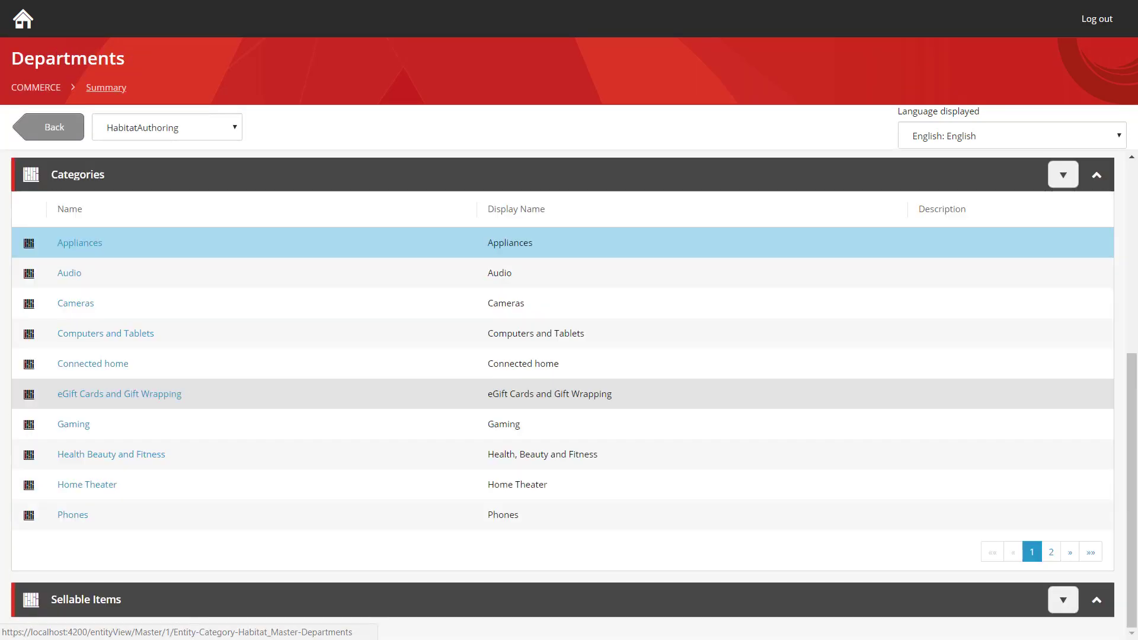
click(70, 273)
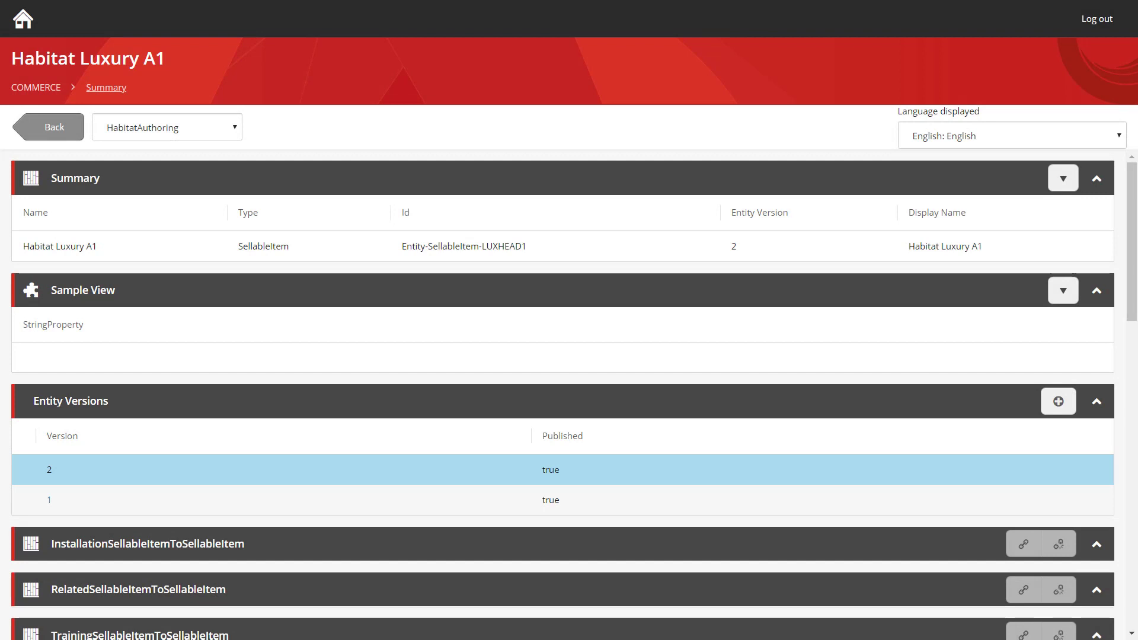
Add entity version 3 to Habitat Luxury A1 and bring its Pricing section into view
click(1063, 178)
click(1014, 244)
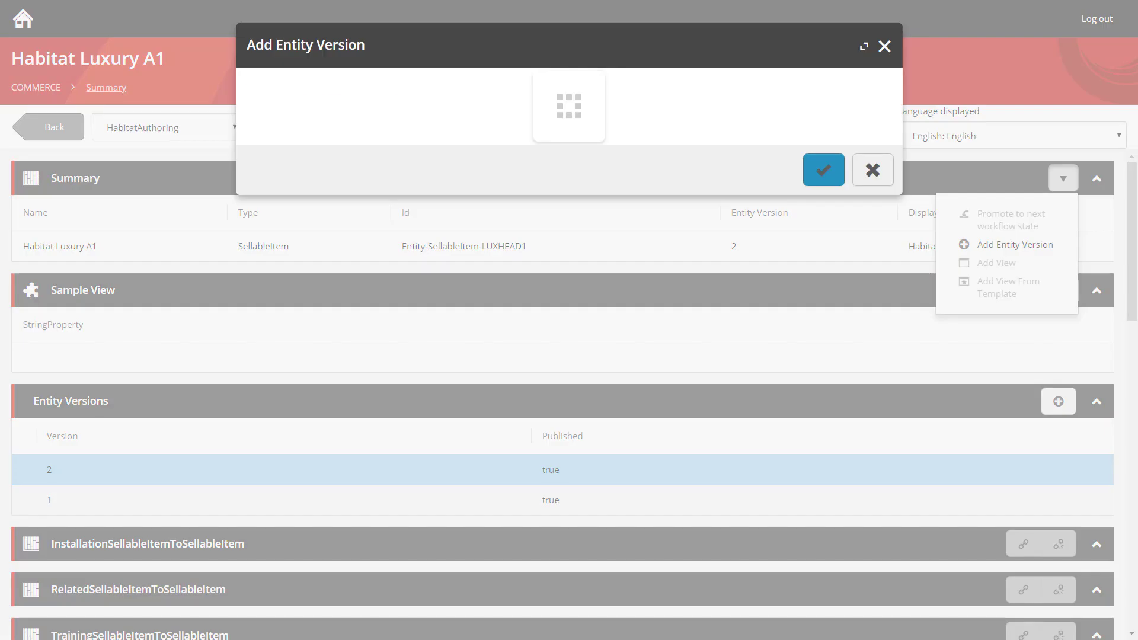
click(823, 158)
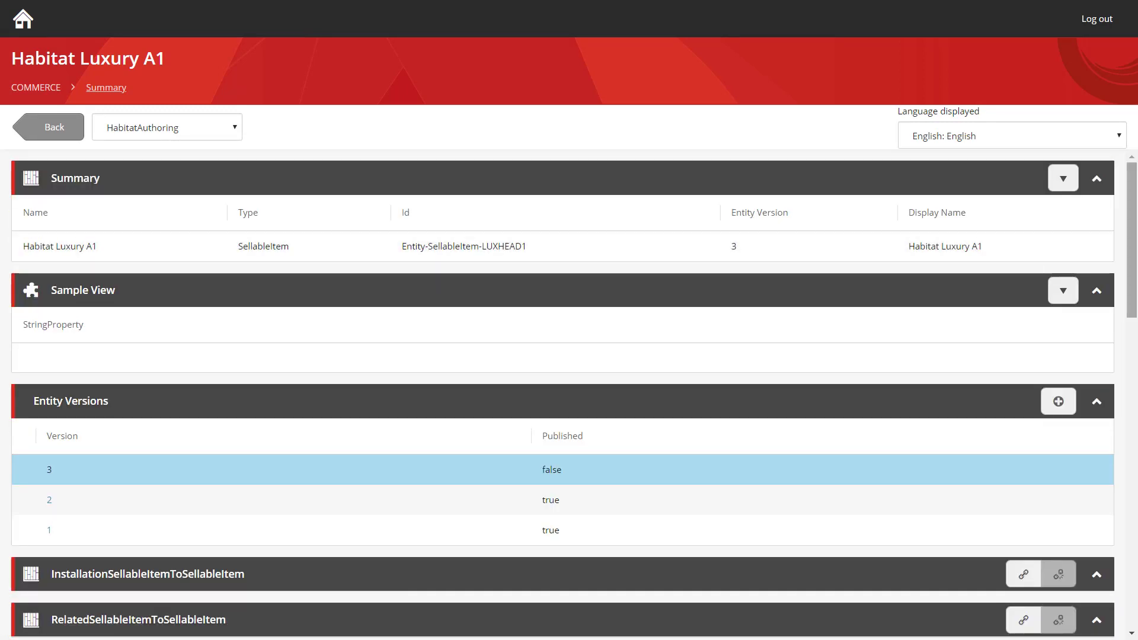
scroll(563, 391, down, 5)
scroll(563, 392, down, 3)
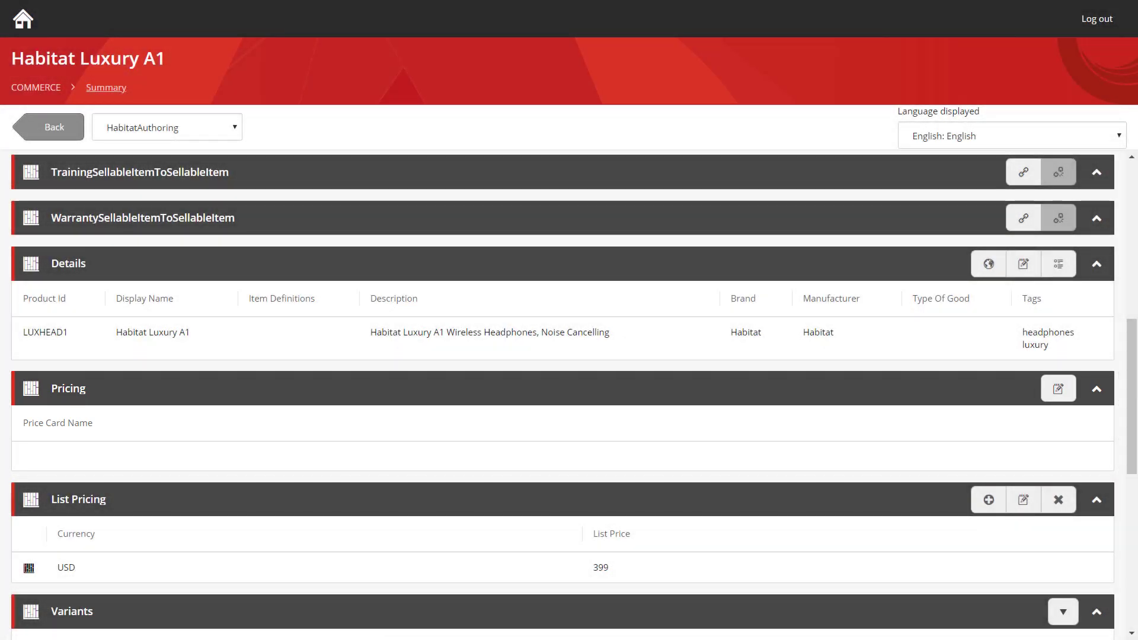
Set the Habitat Luxury A1 product's price card to Luxury Headphone Winter Sale
click(1058, 388)
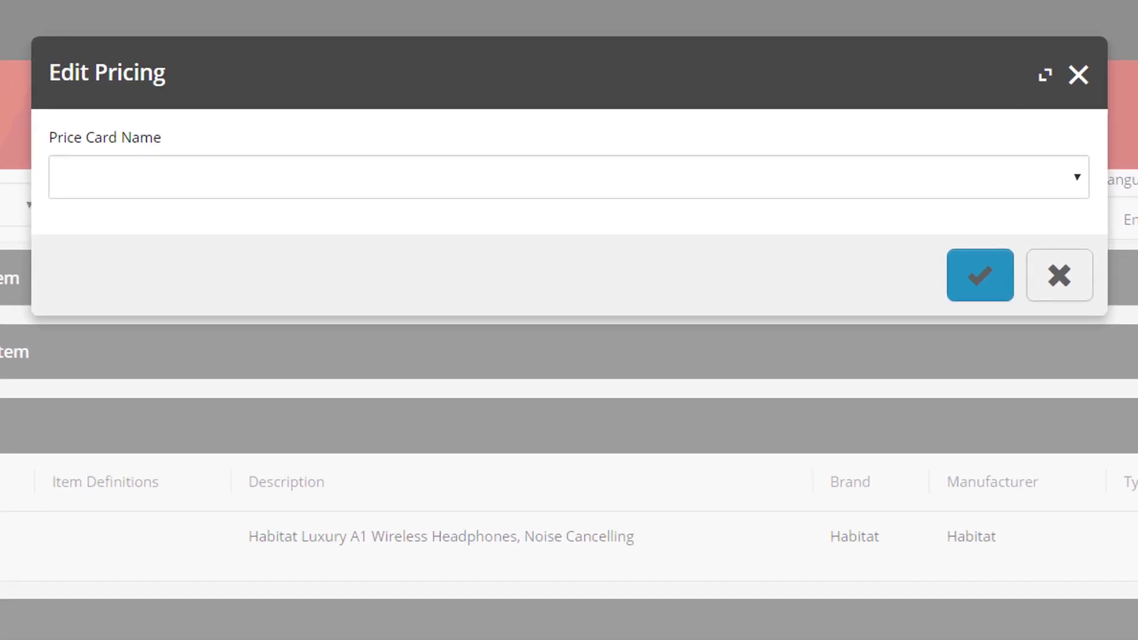
click(1077, 177)
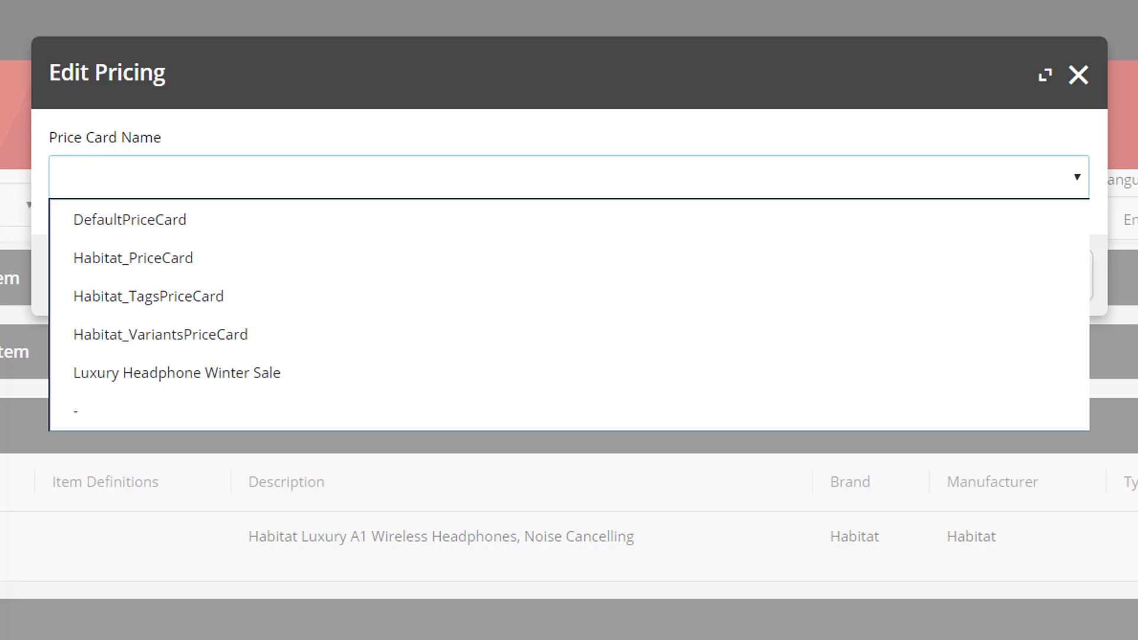
click(176, 372)
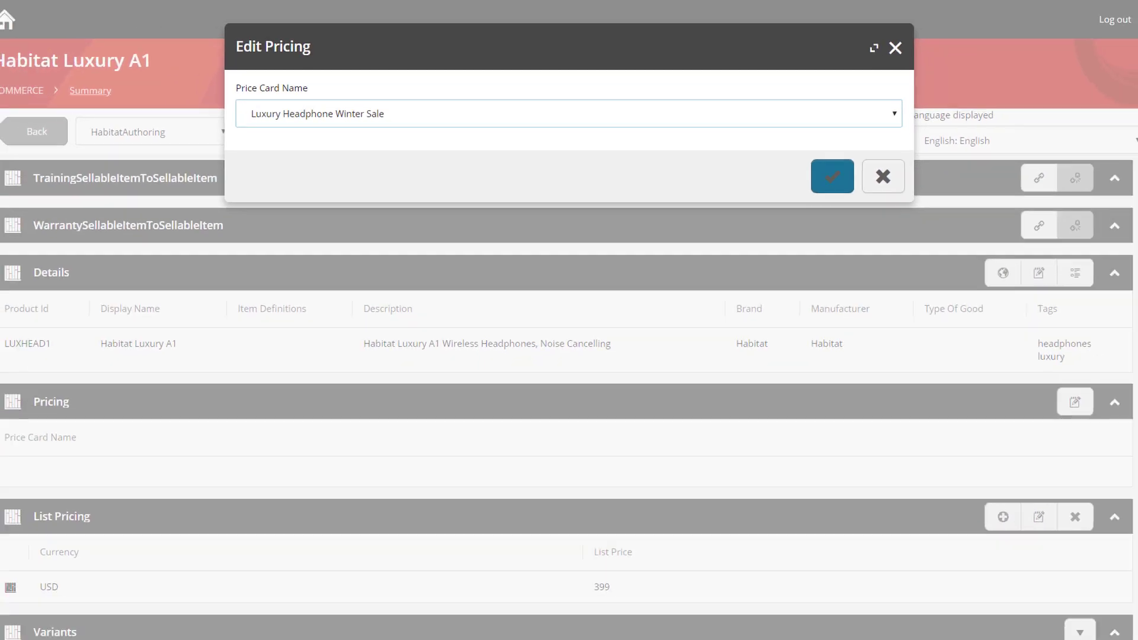
click(945, 252)
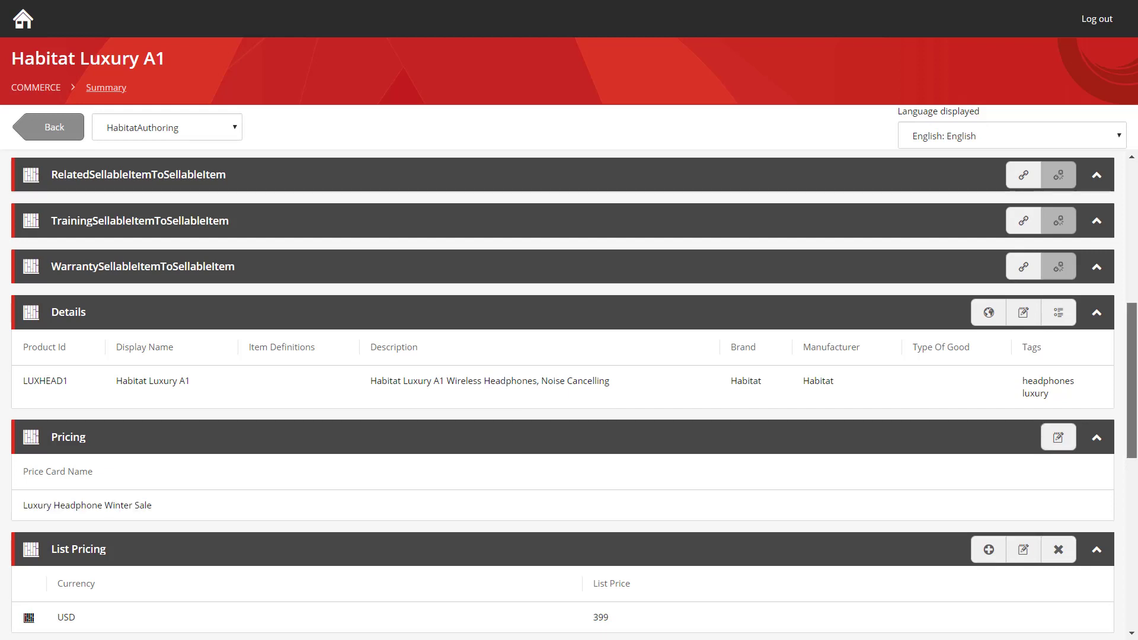
Assign the Luxury Headphone Winter Sale price card to the Habitat Luxury A1 - Black variant
scroll(568, 591, down, 2)
scroll(568, 395, down, 4)
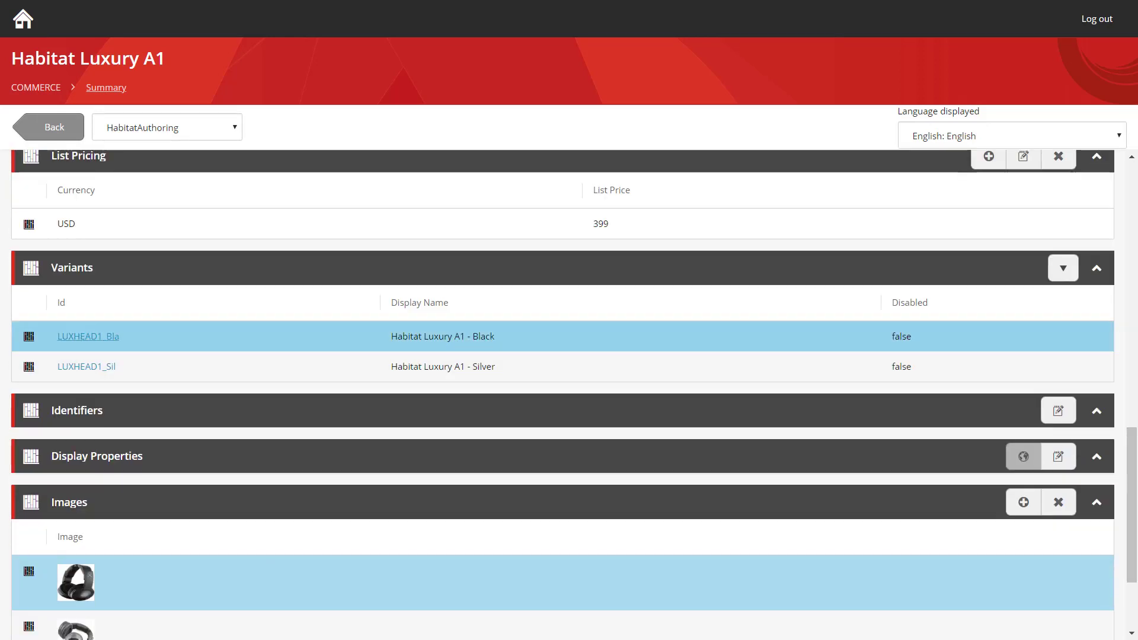
click(88, 333)
scroll(569, 394, down, 5)
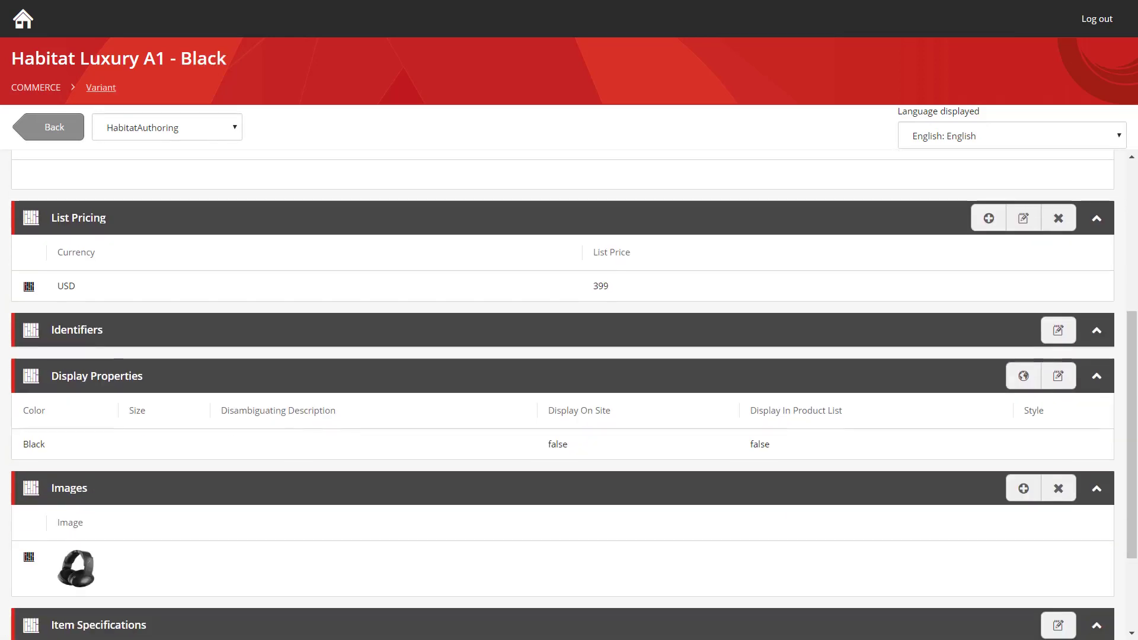
scroll(569, 395, up, 2)
scroll(1058, 402, up, 3)
click(1058, 402)
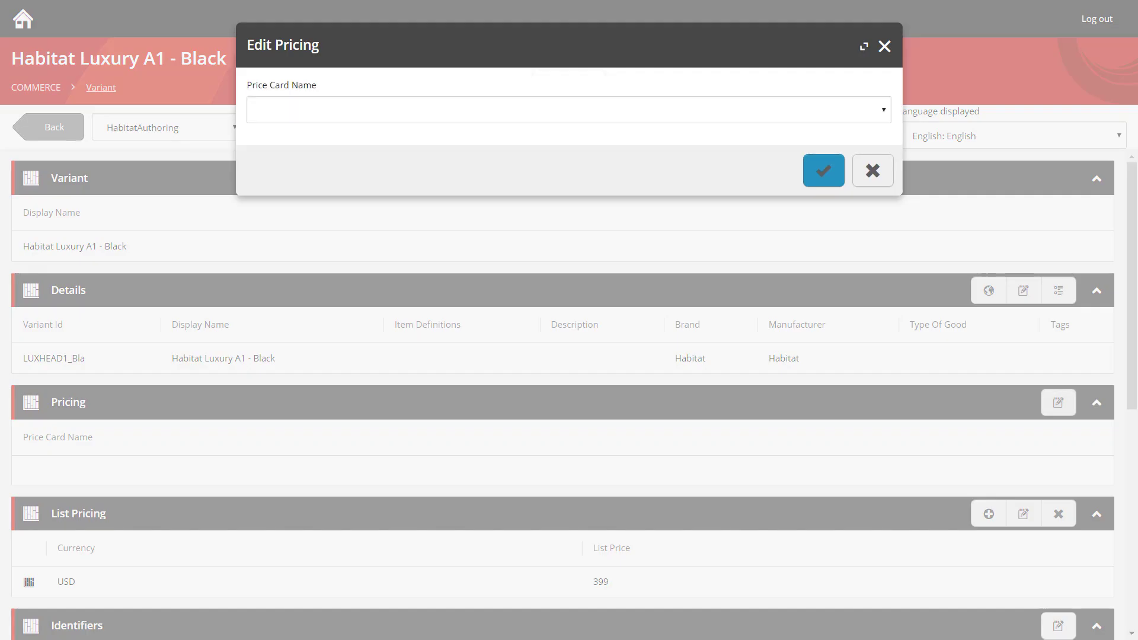
click(569, 109)
click(569, 231)
click(823, 170)
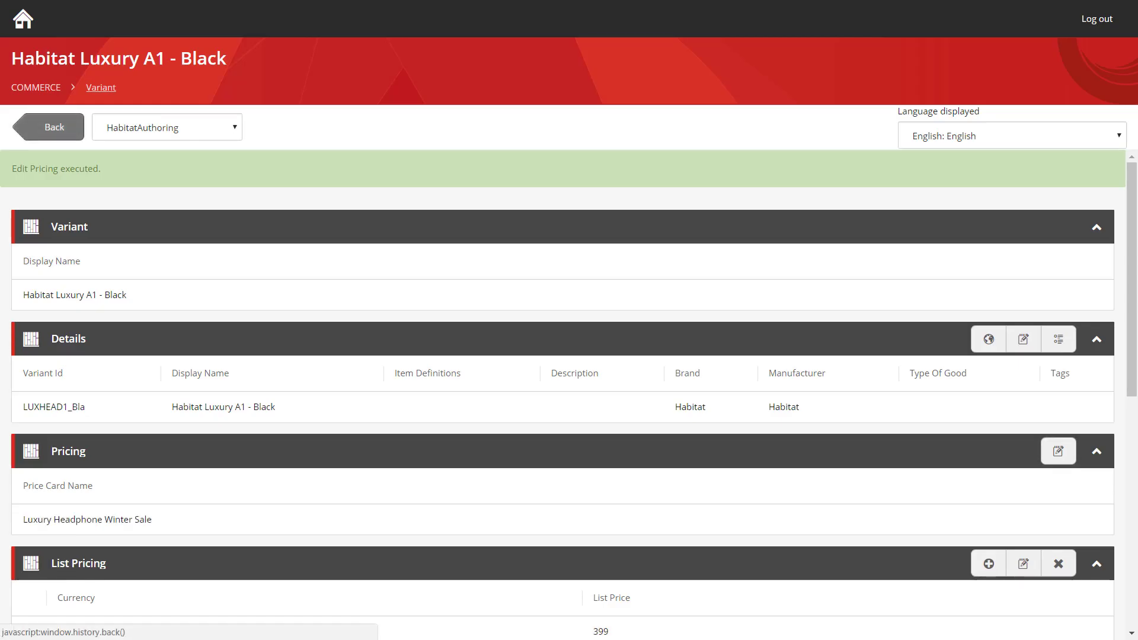
click(50, 127)
Assign the Luxury Headphone Winter Sale price card to the Habitat Luxury A1 - Silver variant
scroll(563, 391, down, 7)
scroll(569, 391, down, 2)
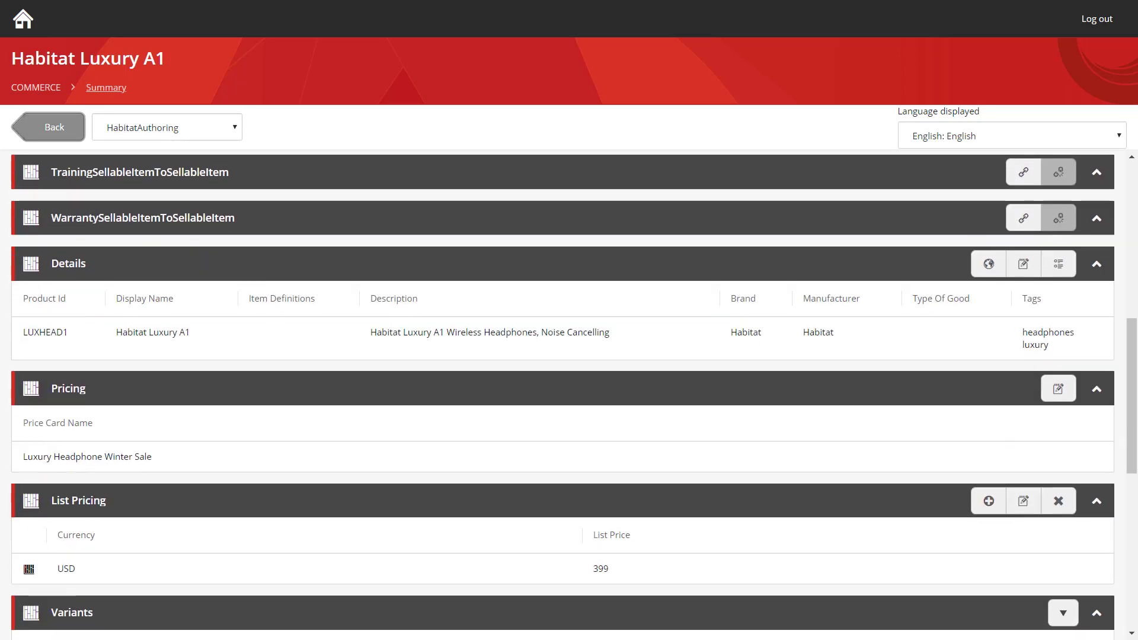
scroll(569, 391, down, 5)
click(77, 412)
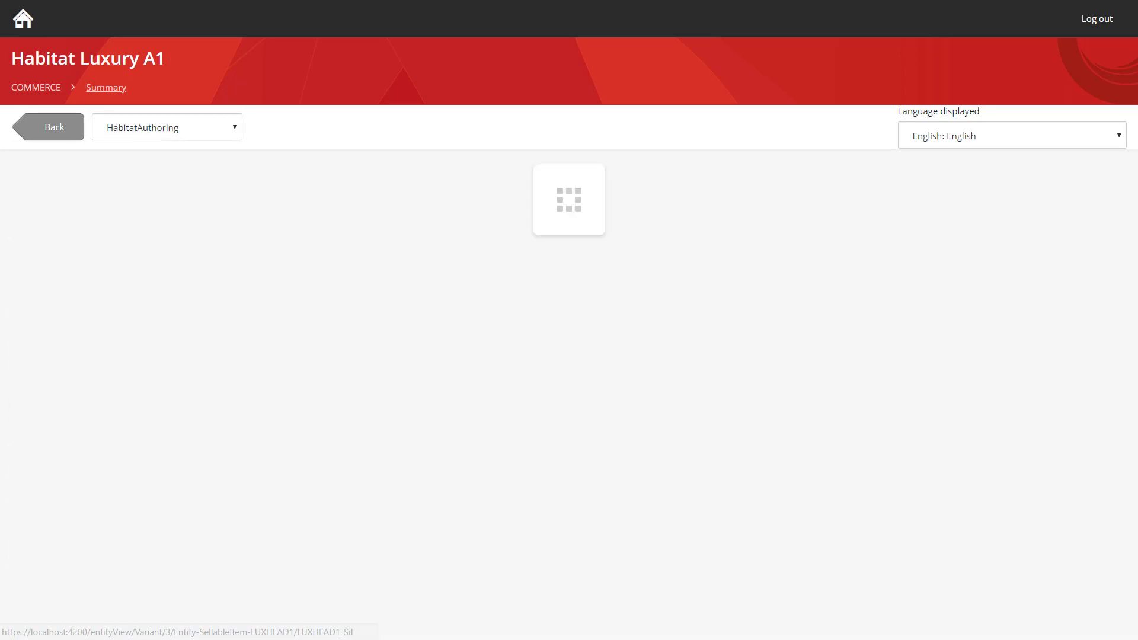
click(1058, 403)
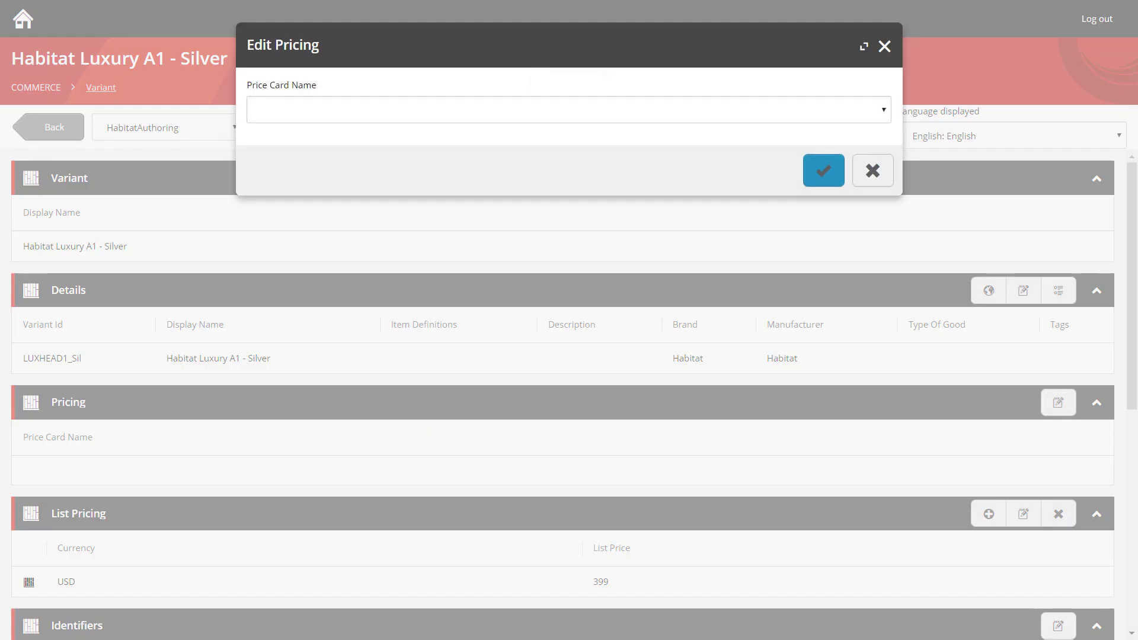
click(569, 110)
click(326, 231)
click(823, 171)
click(54, 127)
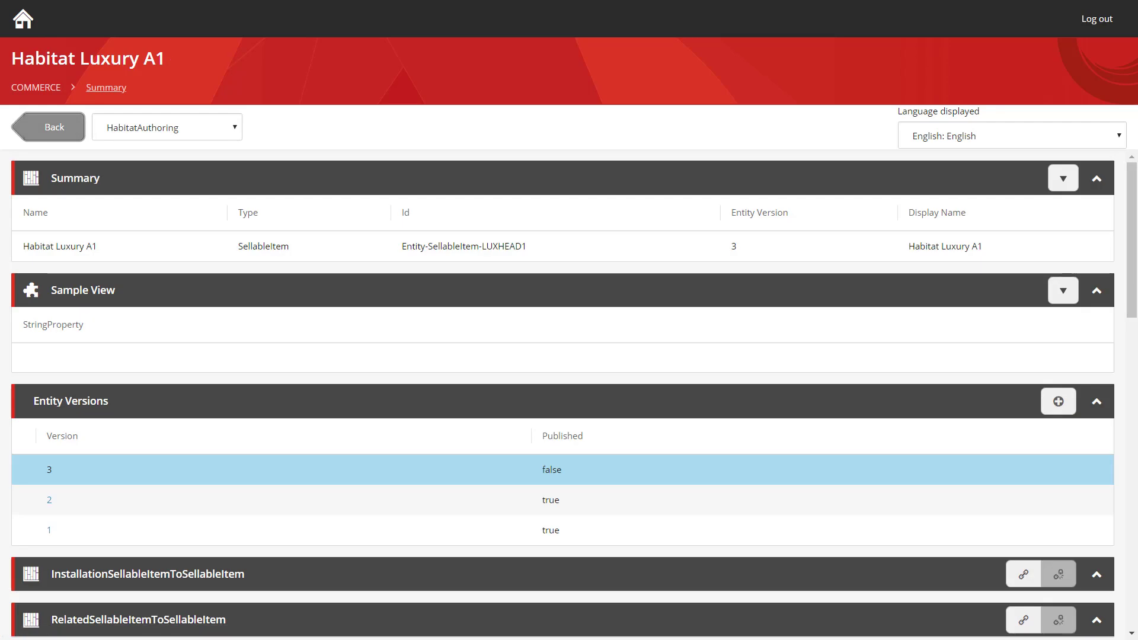
Submit Habitat Luxury A1 version 3 for approval through Promote to next workflow state
click(1062, 178)
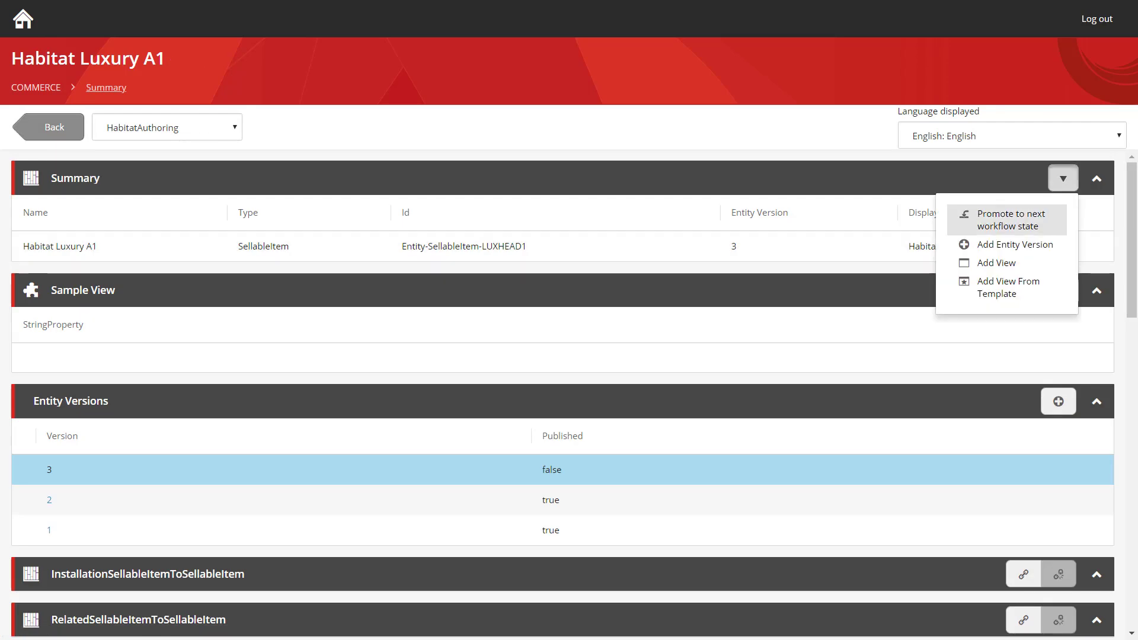
click(1010, 219)
click(568, 165)
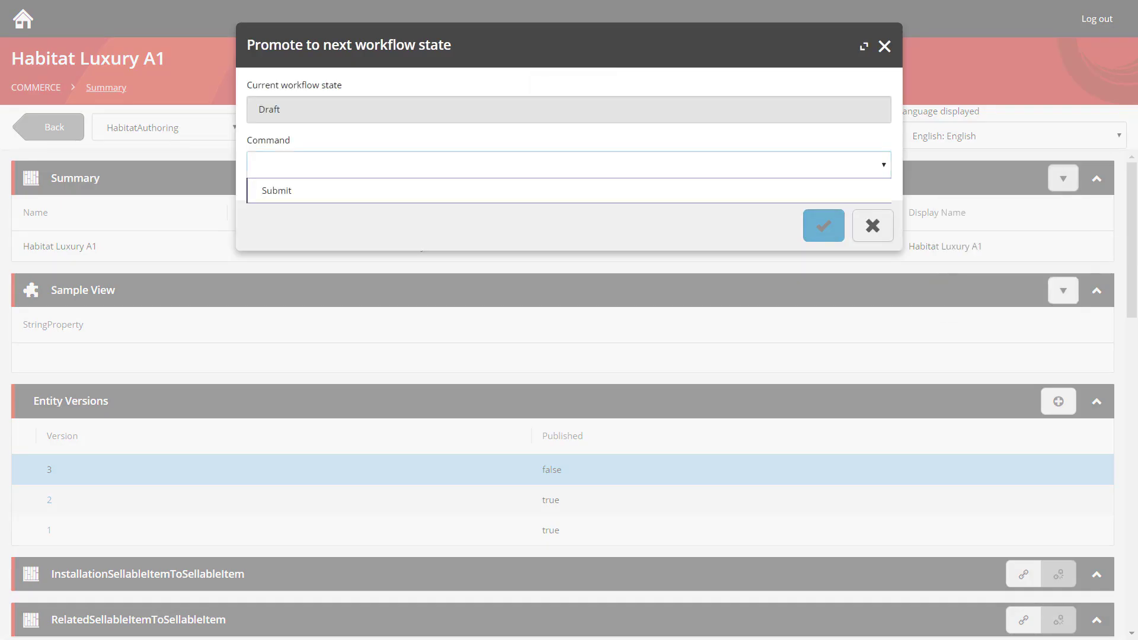
click(277, 190)
click(823, 226)
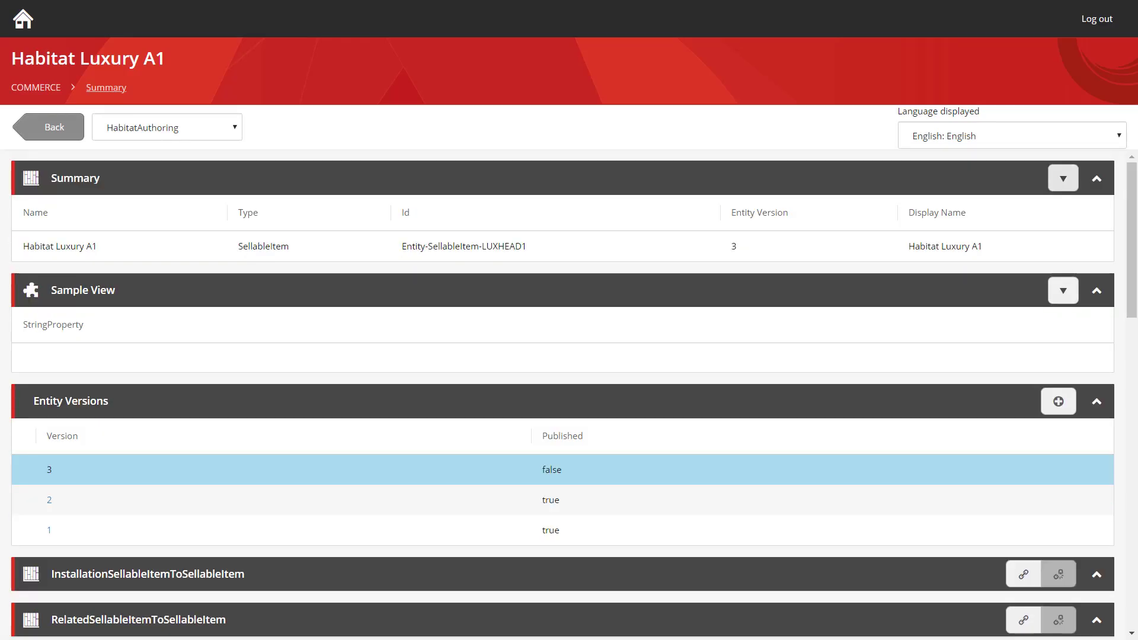
Approve version 3 of Habitat Luxury A1 so it becomes published
click(1062, 178)
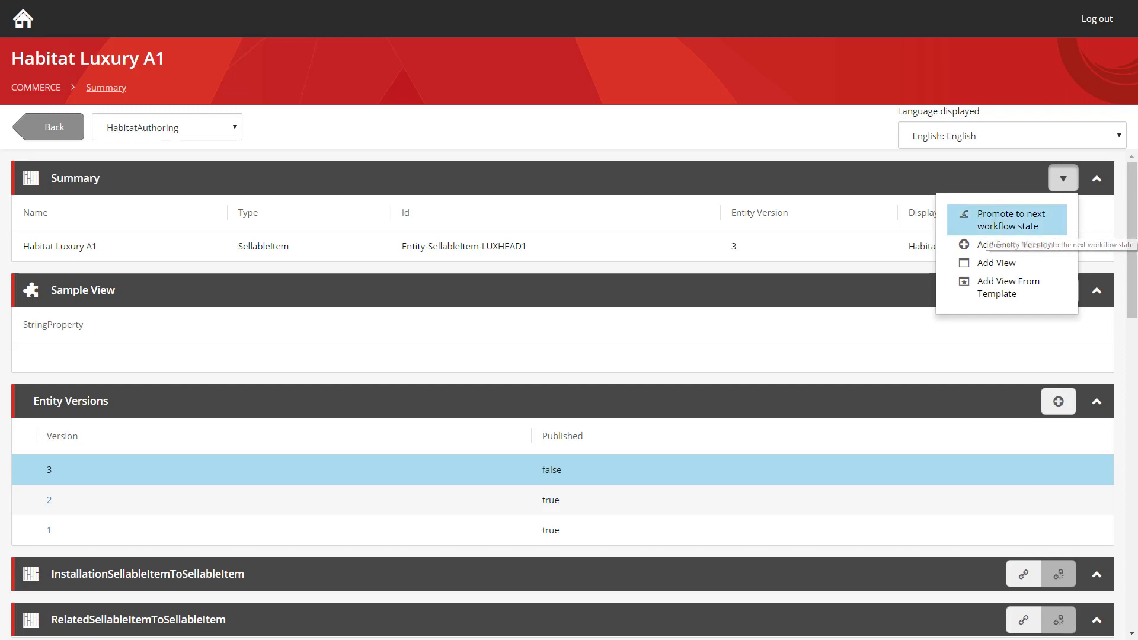
click(1010, 220)
click(568, 165)
click(278, 188)
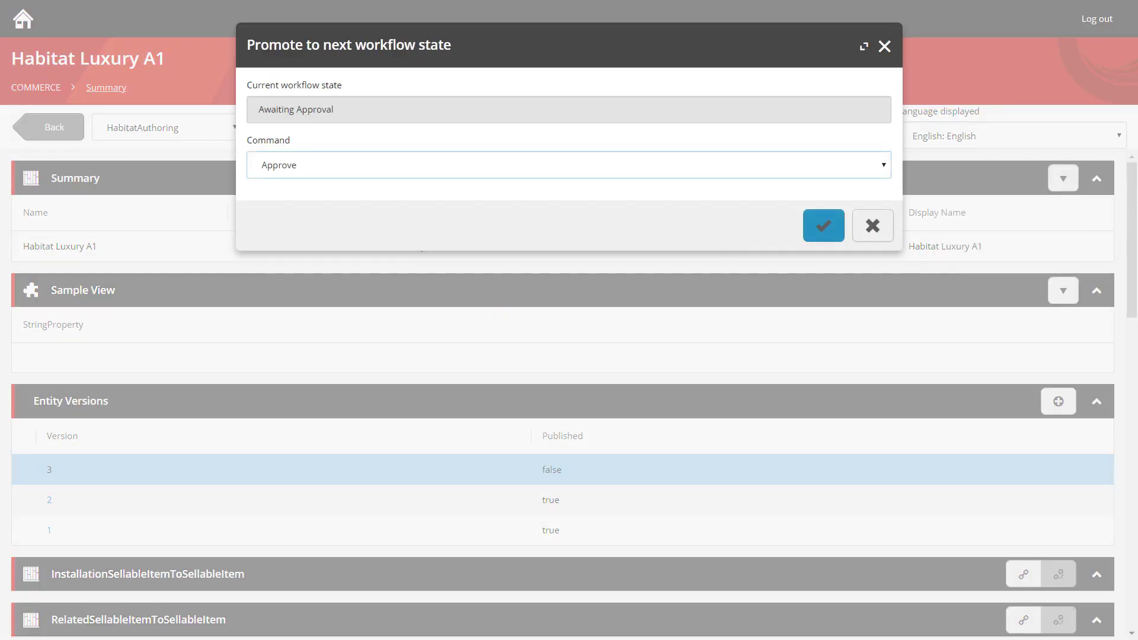
click(823, 226)
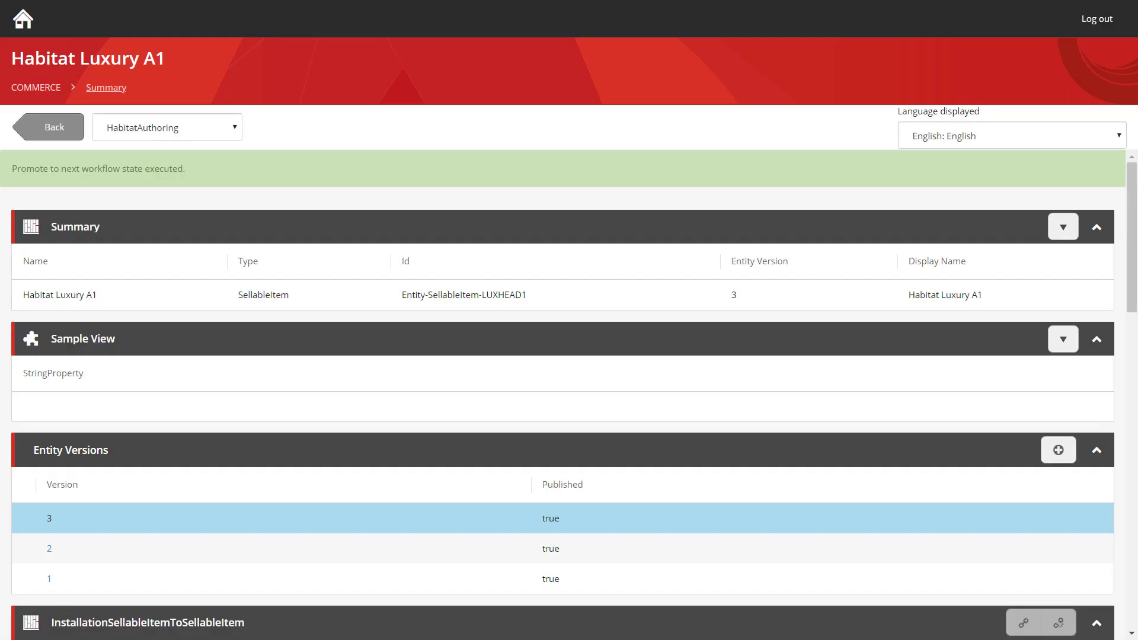
scroll(569, 391, down, 8)
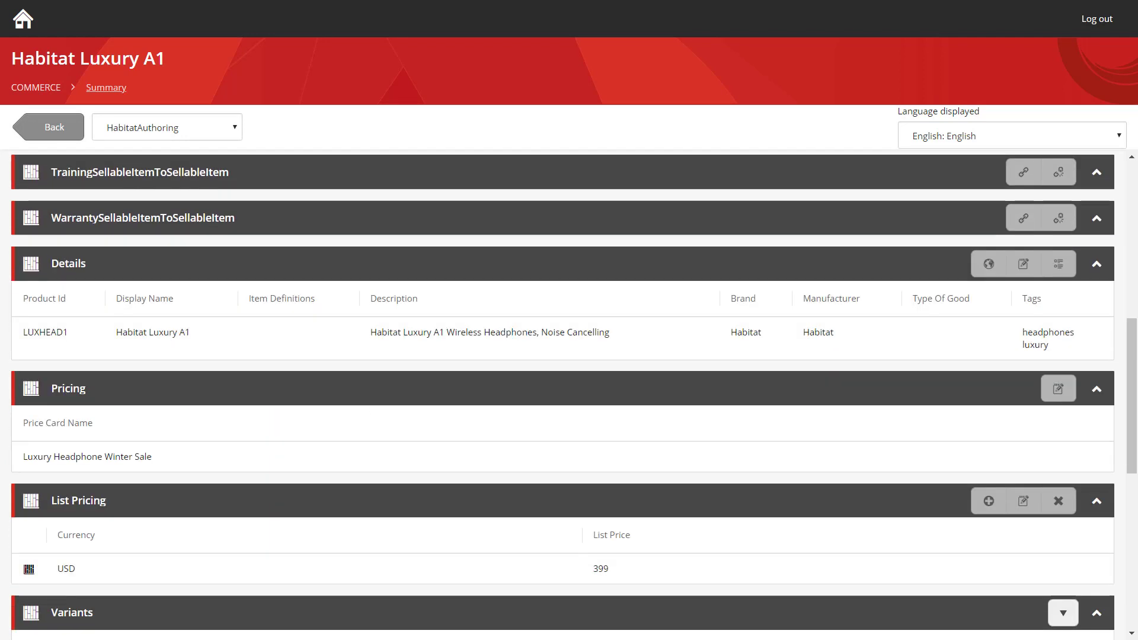